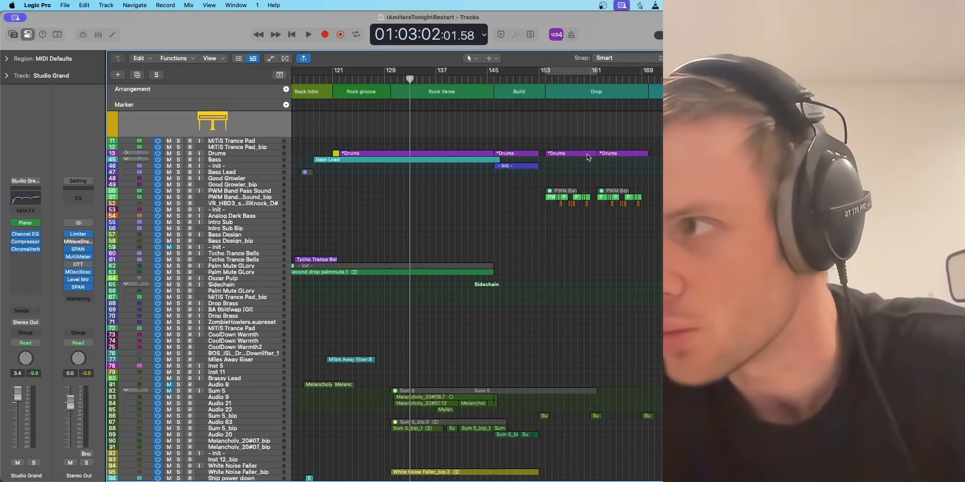
Step: Play the song from the Rock Verse onward and select the Sum 5_bip track to inspect its regions
click(431, 82)
key(space)
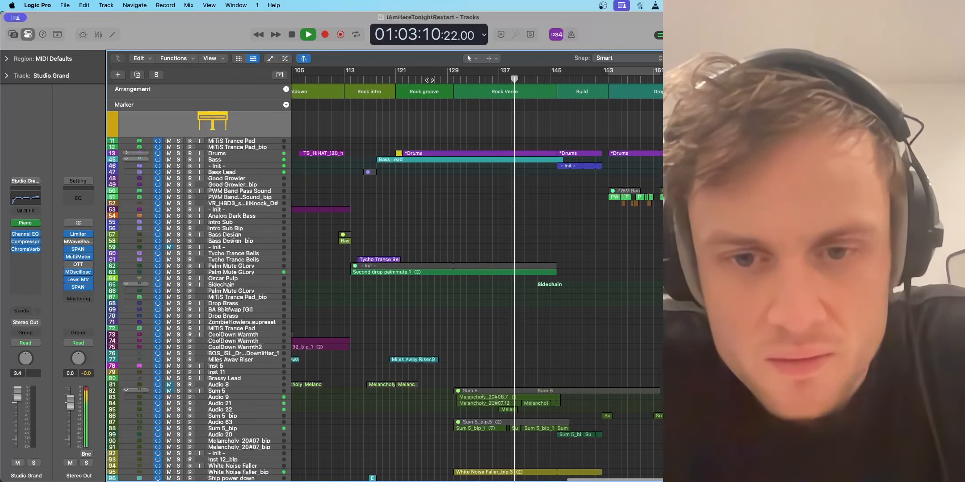
scroll(362, 355, down, 3)
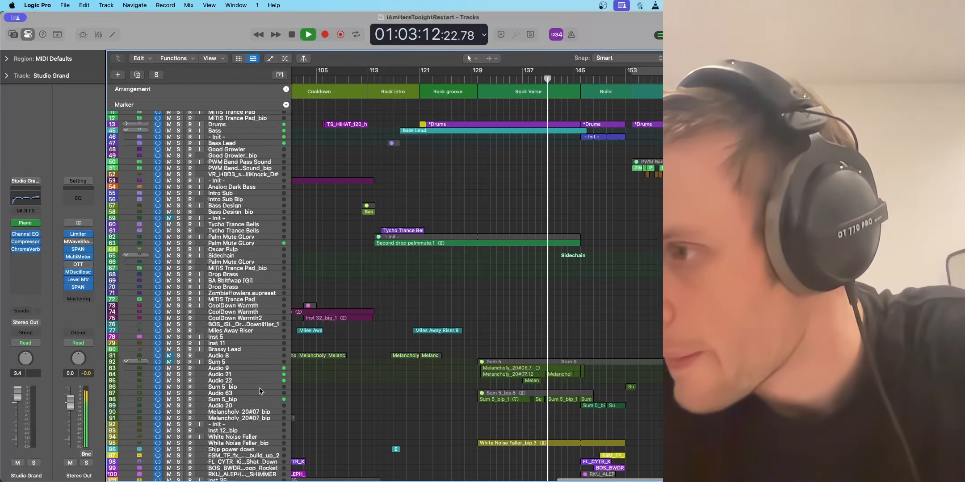
click(248, 396)
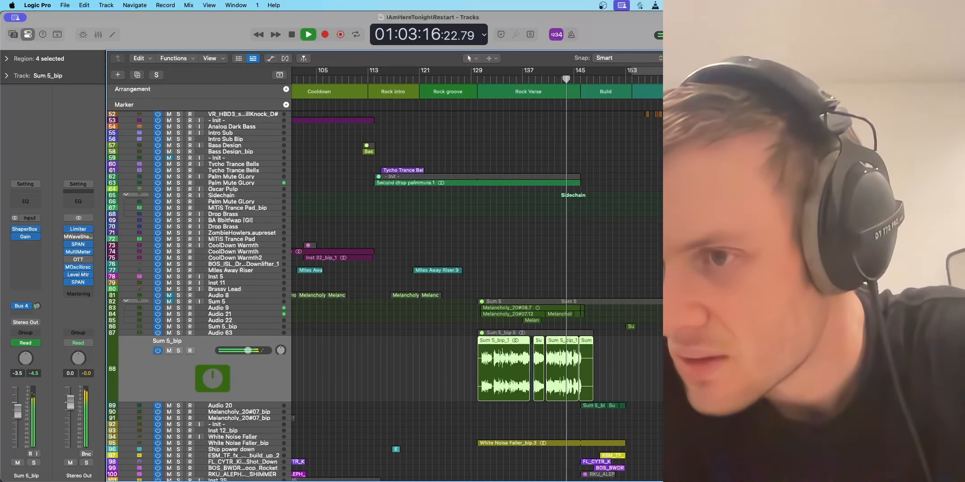
scroll(564, 233, up, 3)
scroll(564, 232, right, 5)
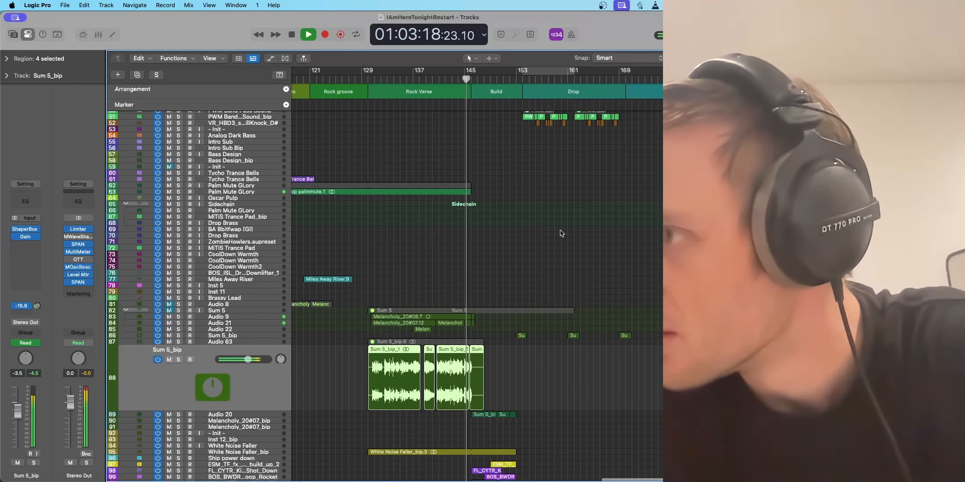
scroll(561, 234, right, 2)
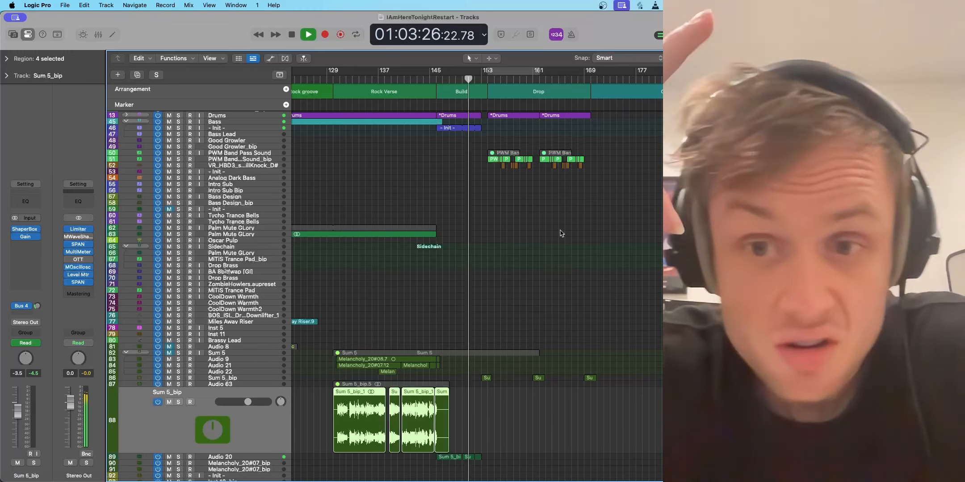
scroll(558, 171, up, 6)
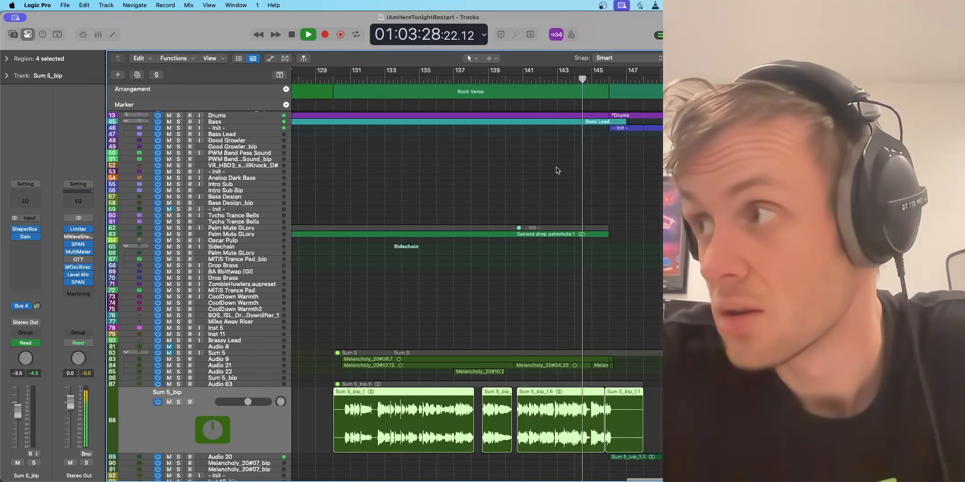
scroll(557, 171, right, 15)
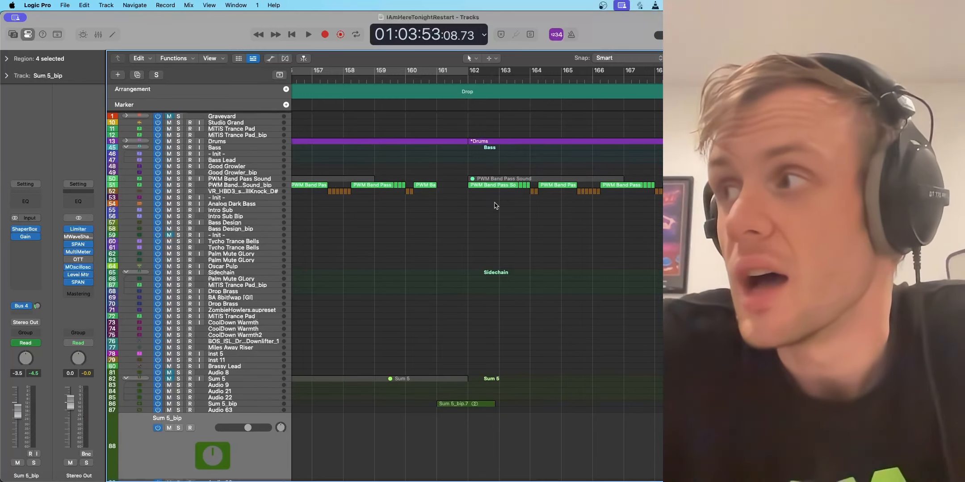
Step: Audition the PWM Band Pass Sound_bip track in solo from the start of the Drop section, and clear the solo
key(super+Left)
key(super+Left)
key(super+Left)
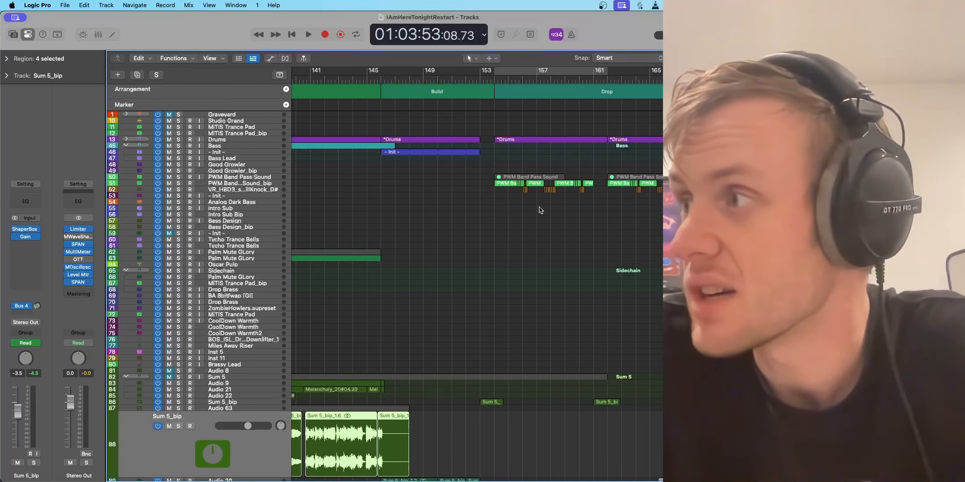
scroll(540, 210, right, 3)
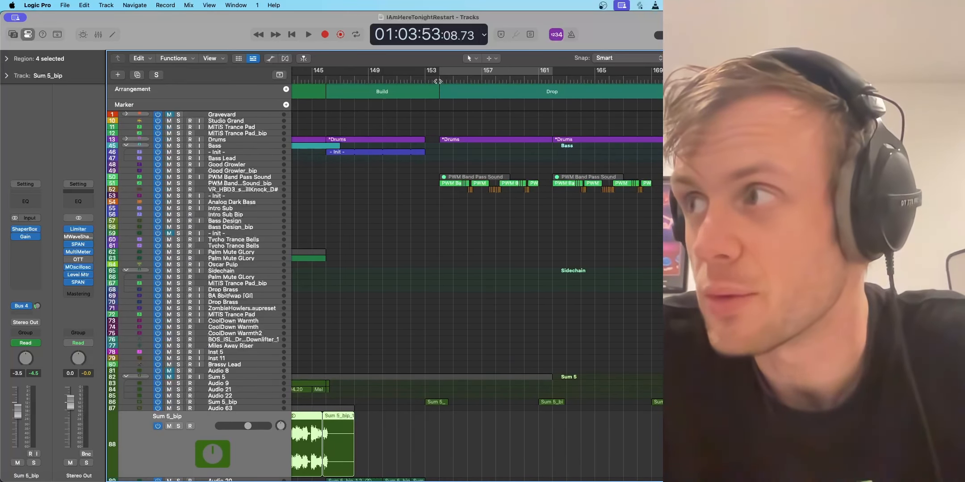
click(437, 81)
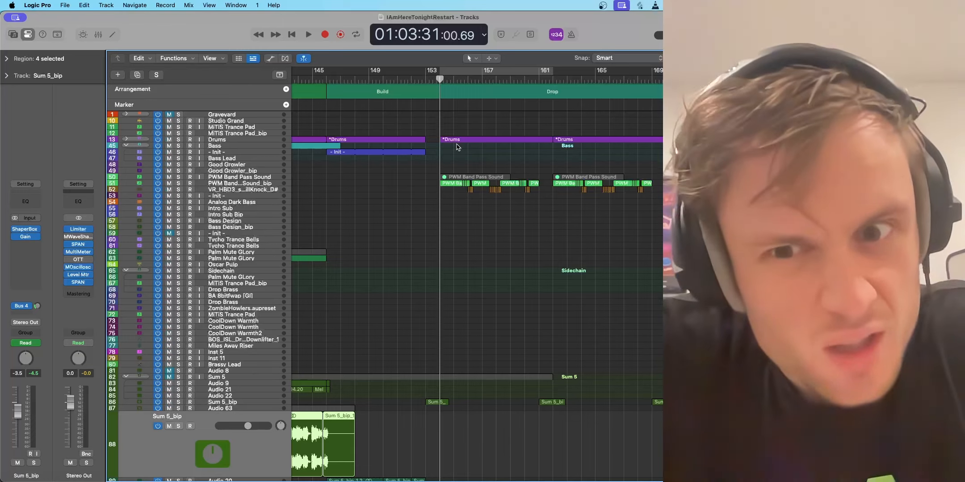
click(179, 183)
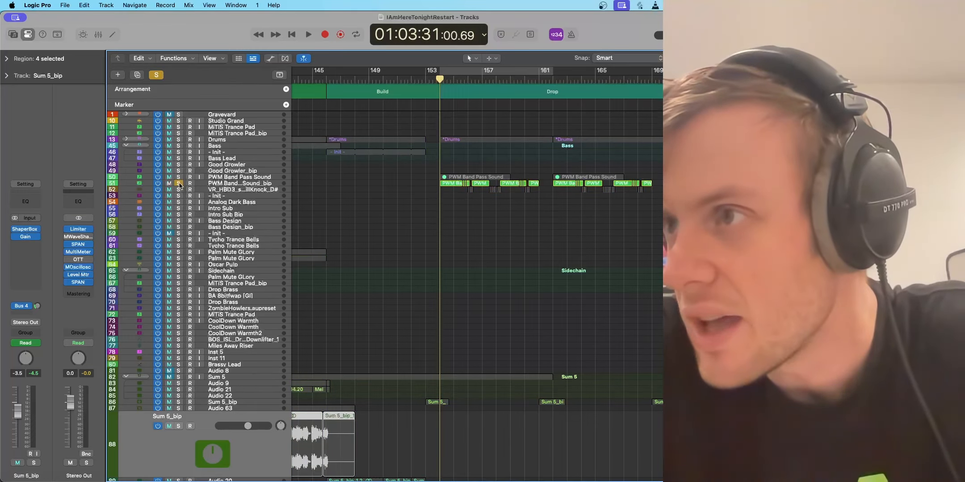
key(space)
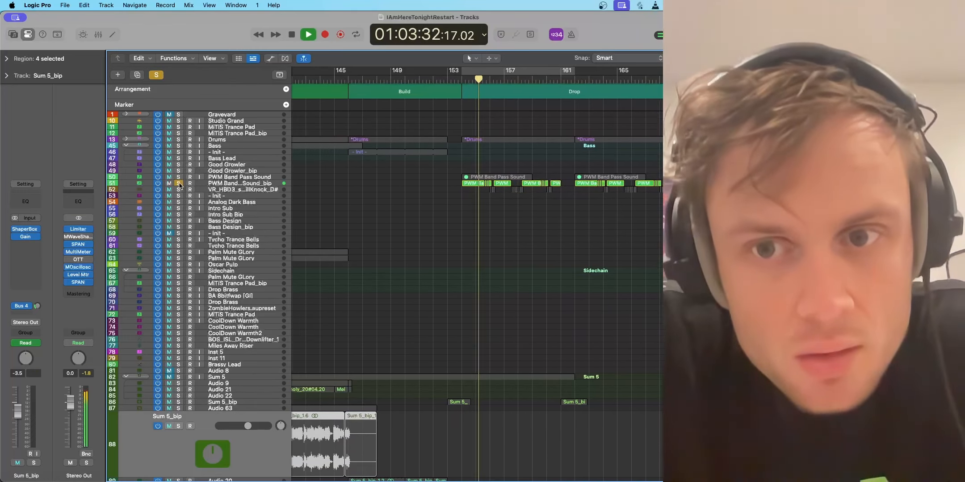
key(space)
click(179, 184)
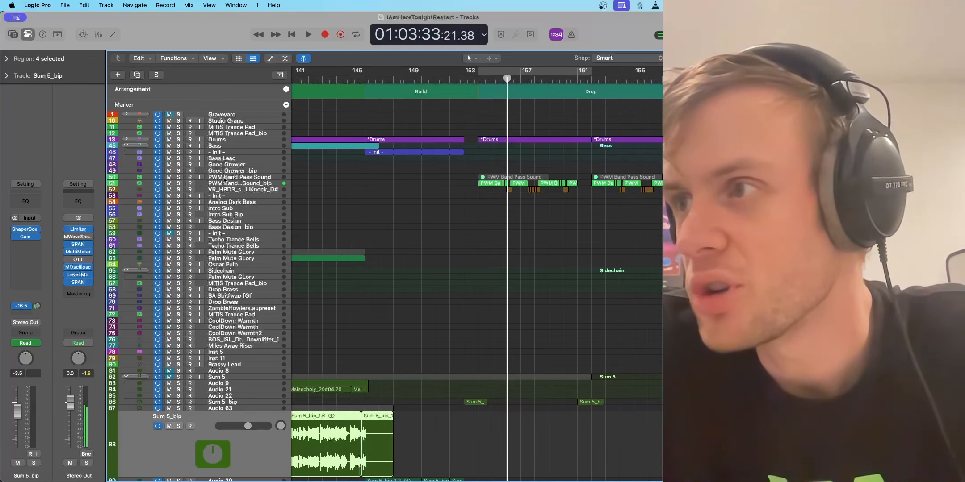
Step: Open the Serum instrument on the PWM Band Pass Sound track and examine its LFO 1 to LFO 4 shapes
click(232, 178)
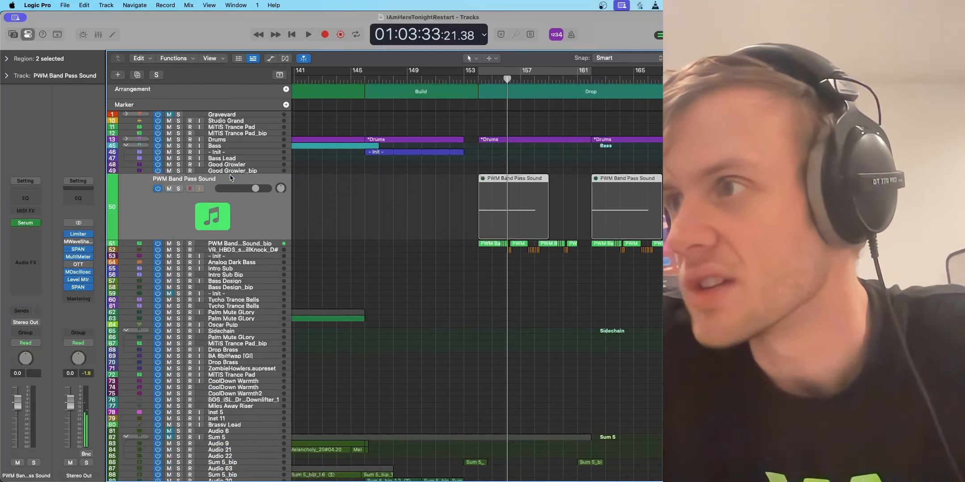
click(26, 223)
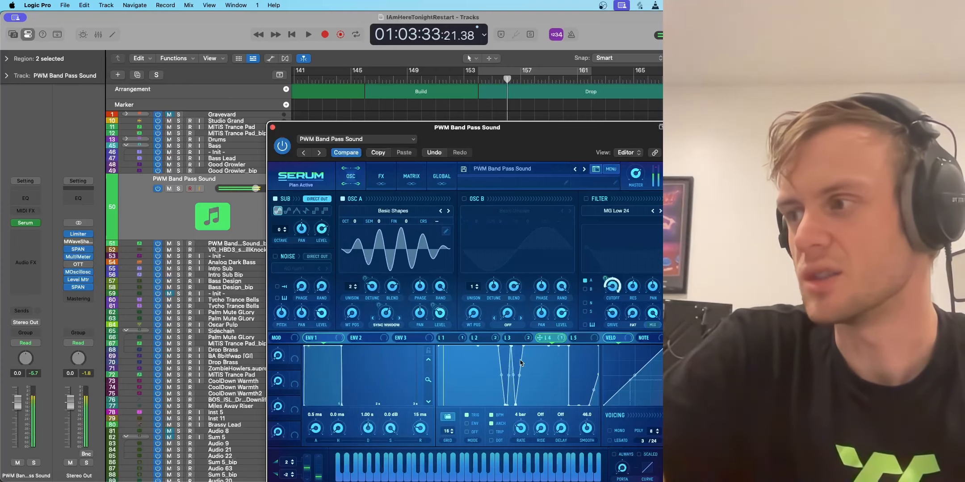
click(513, 338)
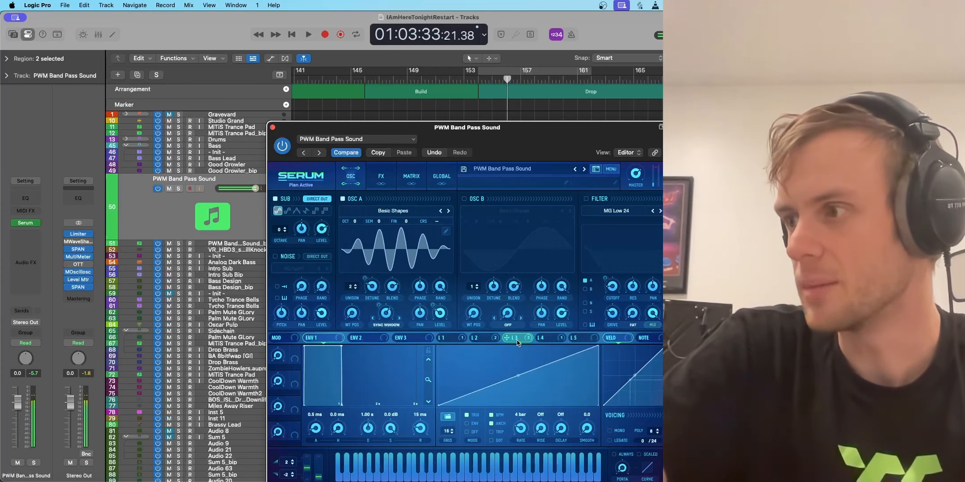
click(544, 339)
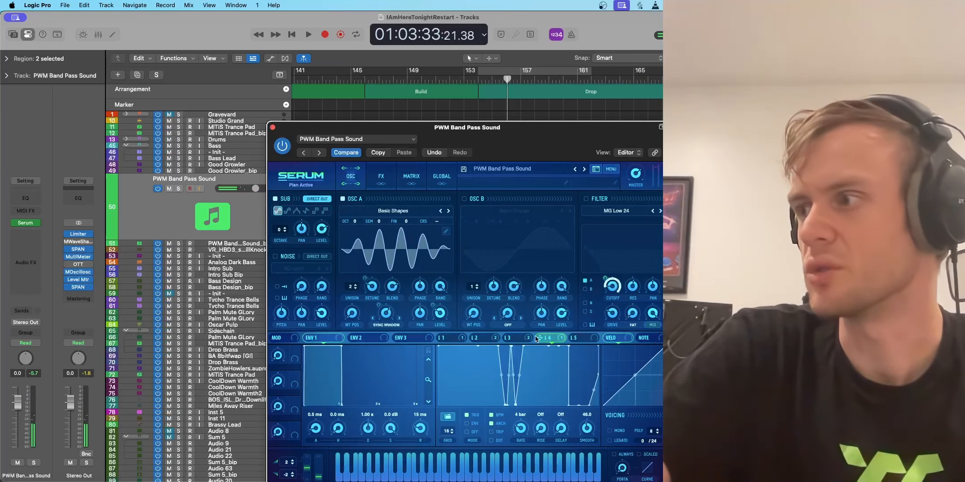
click(520, 338)
click(479, 339)
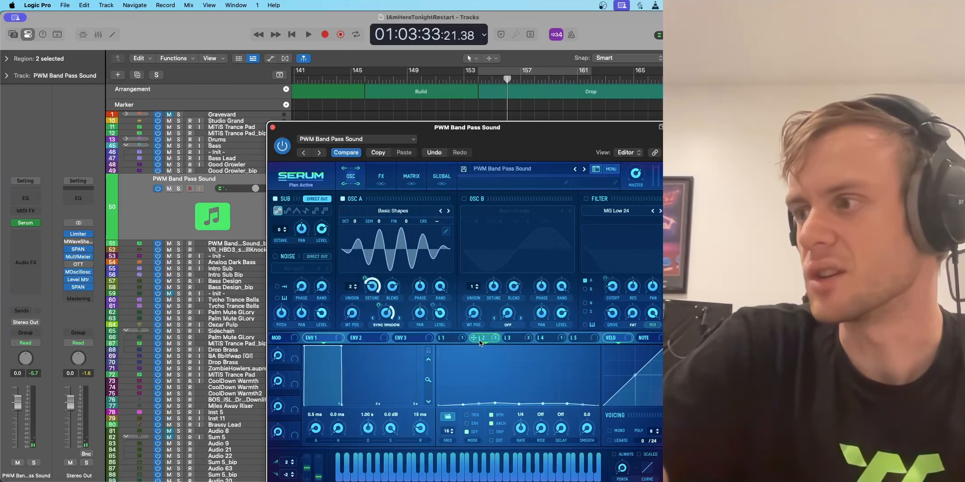
click(452, 338)
click(509, 339)
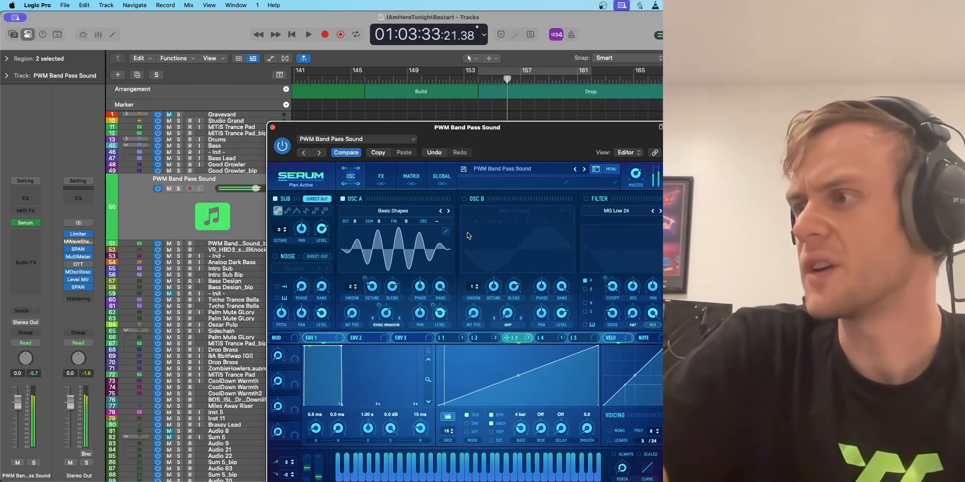
Step: Review Serum's effects chain, return to the oscillator view and close the instrument window
click(381, 178)
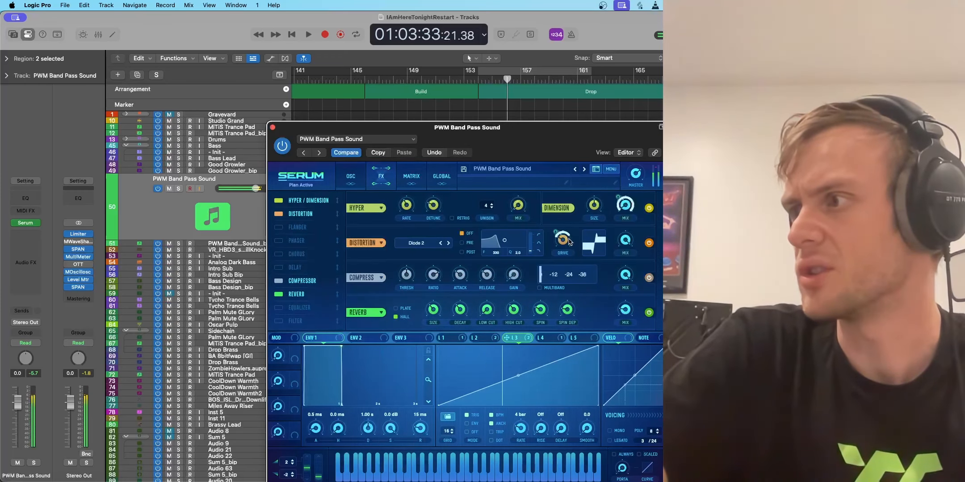
click(350, 178)
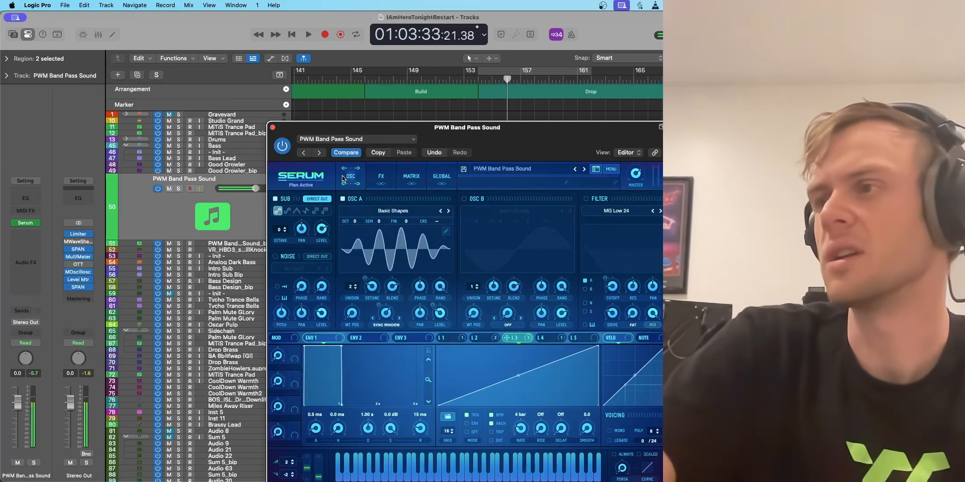
click(273, 128)
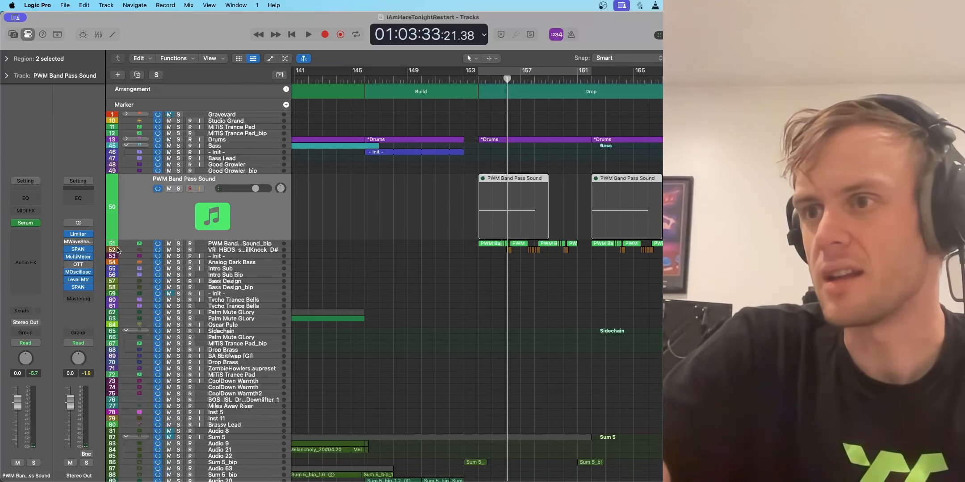
Step: Enlarge the PWM Band Pass Sound_bip track's height and select one of the short chopped regions just before bar 156
drag(120, 244, 120, 313)
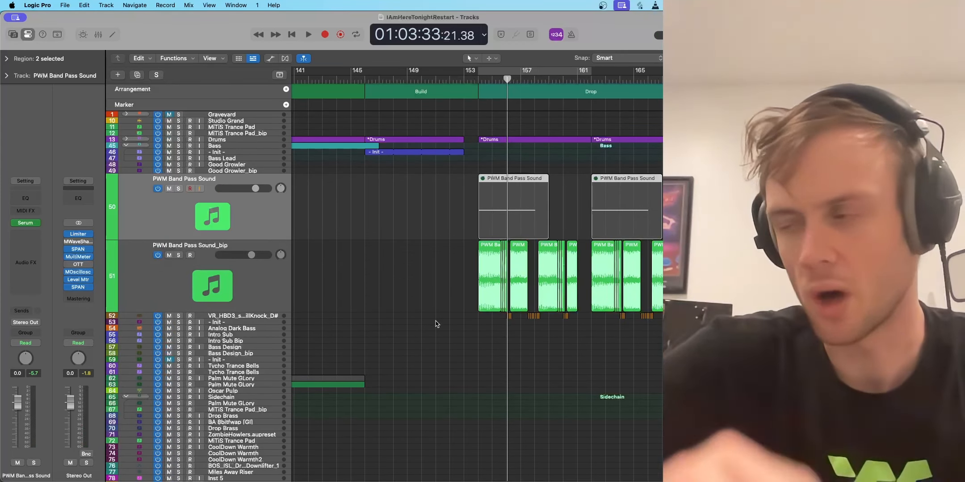
key(super+Right)
key(super+Right)
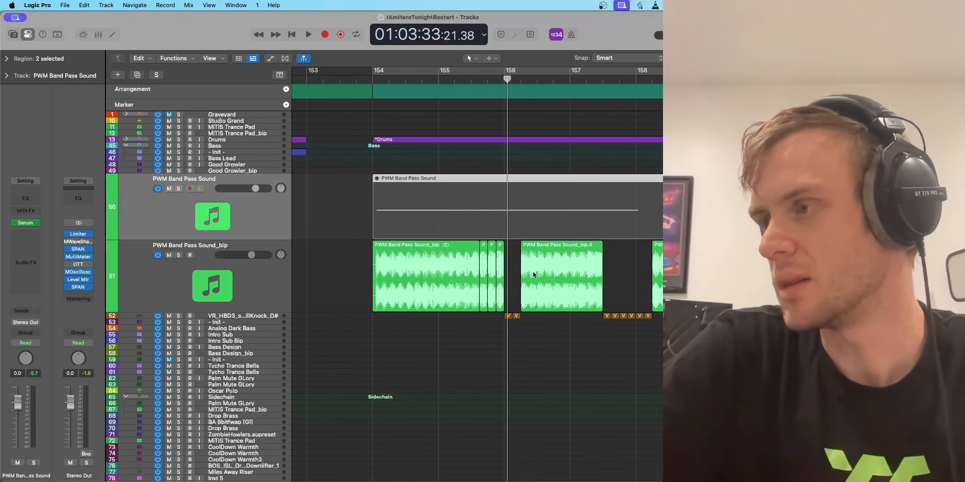
click(488, 277)
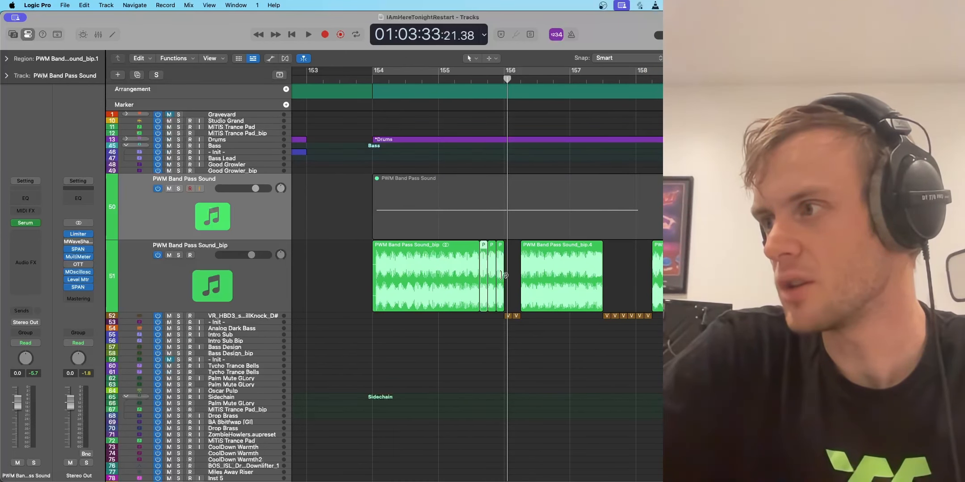
Step: Audition the short chops before bar 156 on the PWM Band Pass Sound_bip track in solo, and clear the solo
click(471, 79)
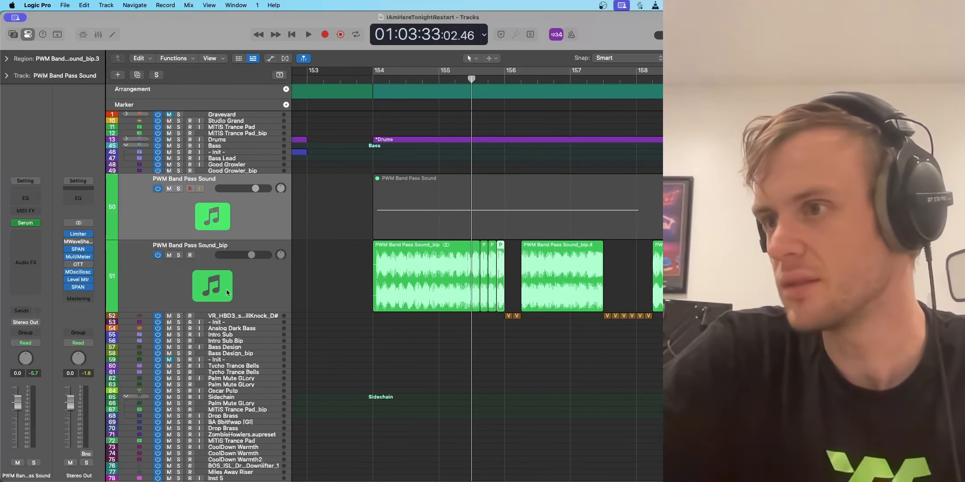
click(180, 255)
key(space)
key(space)
click(179, 255)
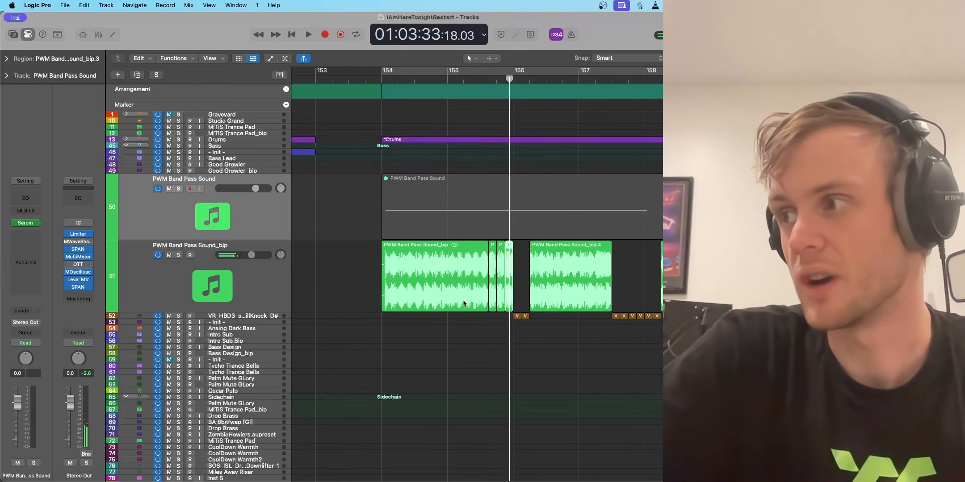
Step: Solo and select the VR_HBD3 synth bass one-shot track and play its regions from bar 156
key(super+Left)
key(super+Left)
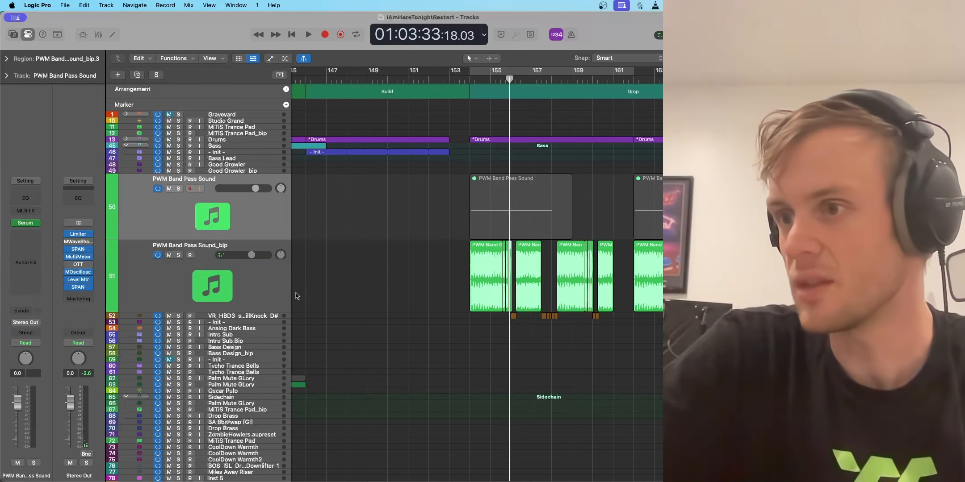
click(179, 316)
key(space)
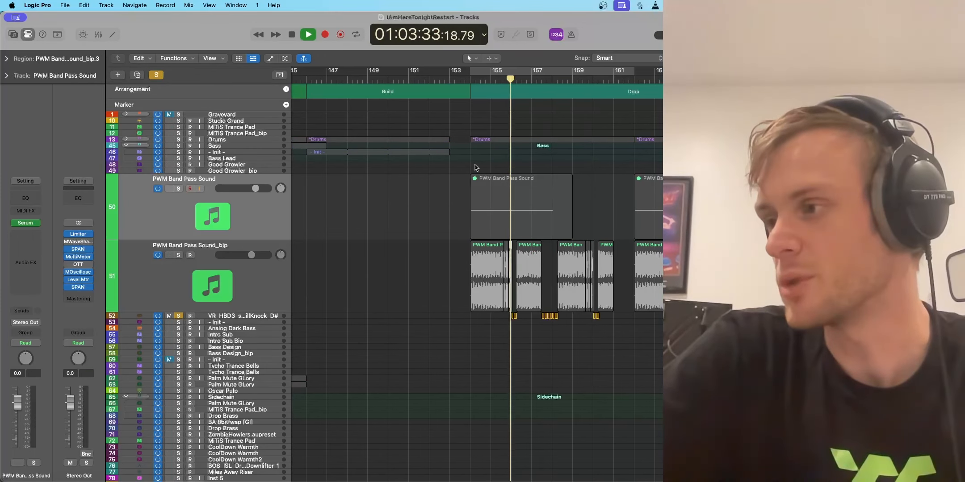
click(121, 317)
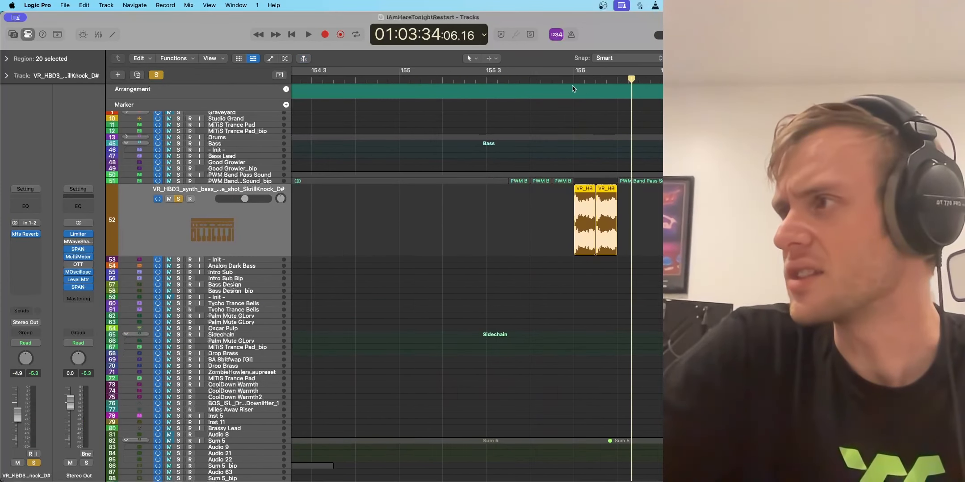
click(572, 80)
key(space)
Step: Add the PWM Band Pass Sound_bip track to the solo and play it together with the synth bass one-shots
key(space)
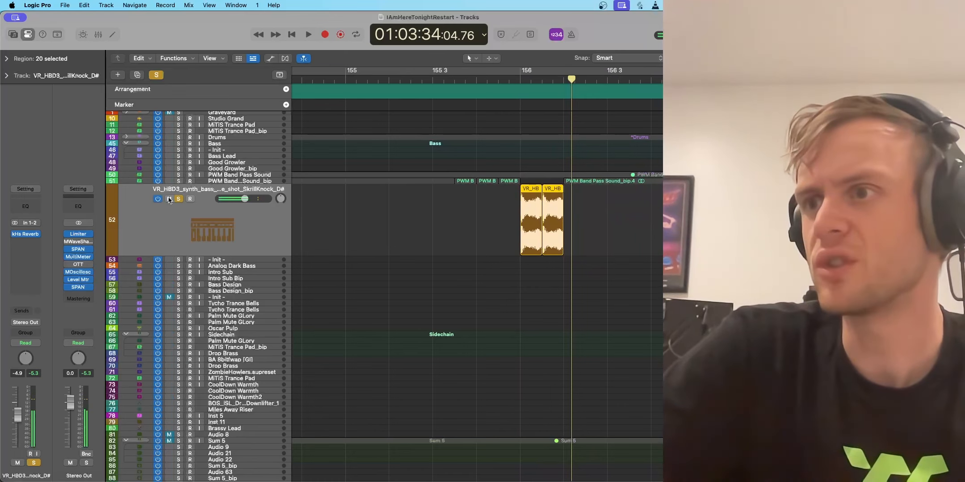
click(178, 180)
key(space)
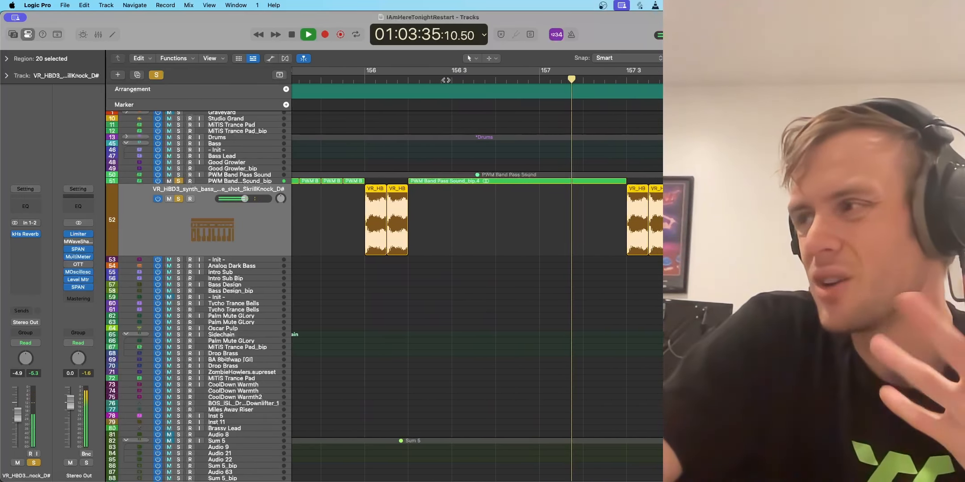
key(space)
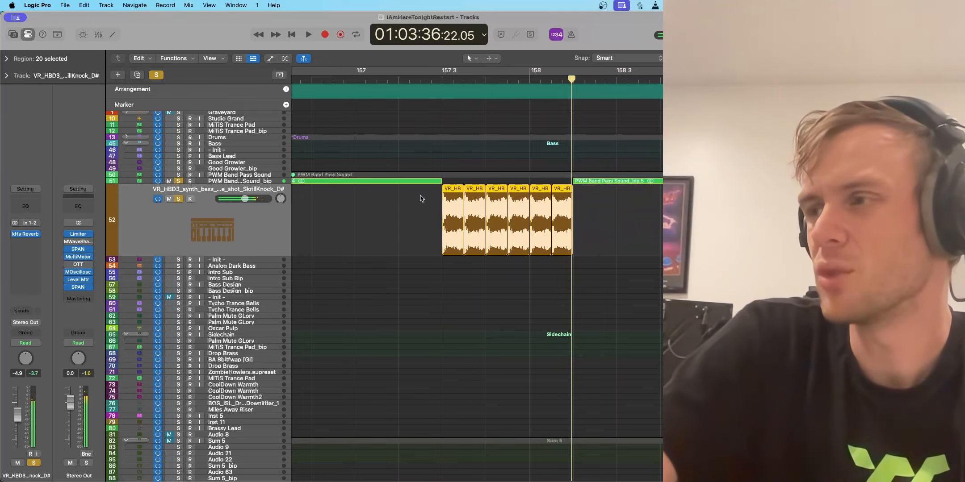
Step: Examine the waveforms and transpositions of the consecutive VR_HBD3 synth bass one-shot regions from bar 157 3 to bar 158
scroll(422, 199, left, 3)
scroll(504, 217, up, 10)
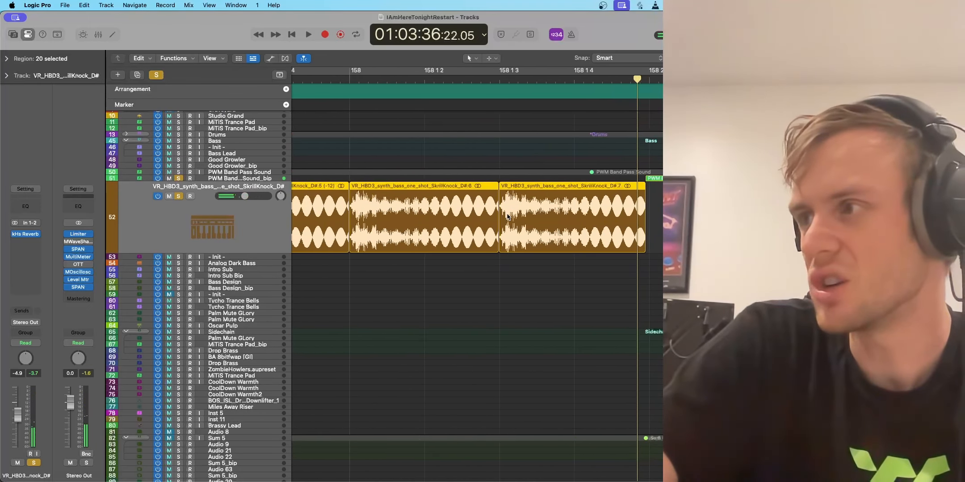
scroll(507, 217, left, 10)
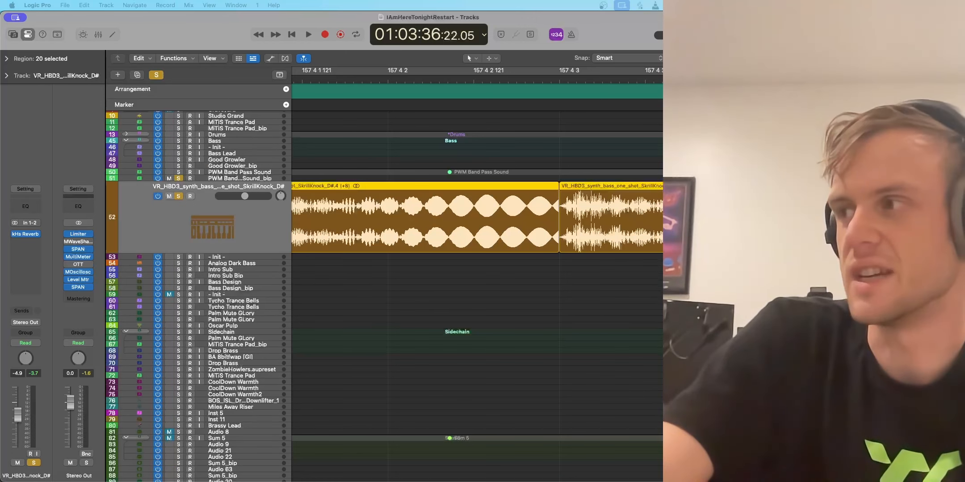
scroll(507, 217, right, 3)
scroll(477, 295, right, 8)
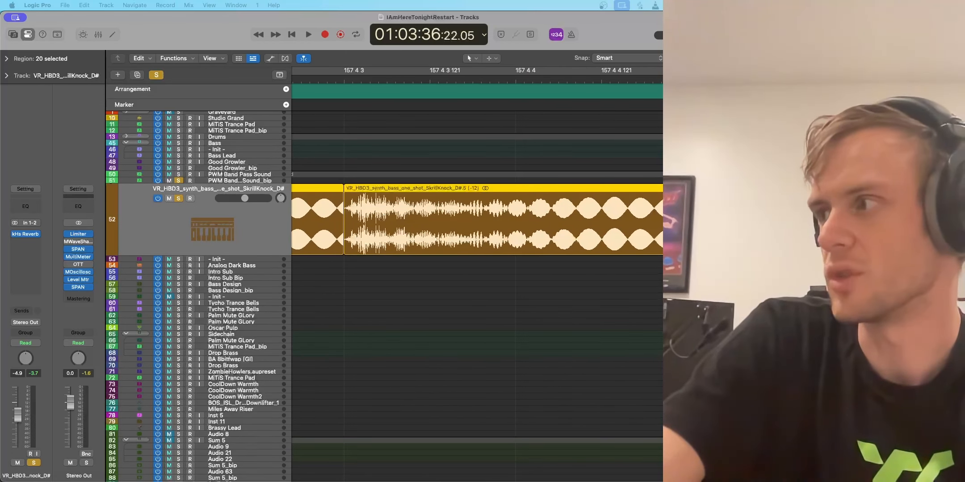
scroll(477, 193, left, 12)
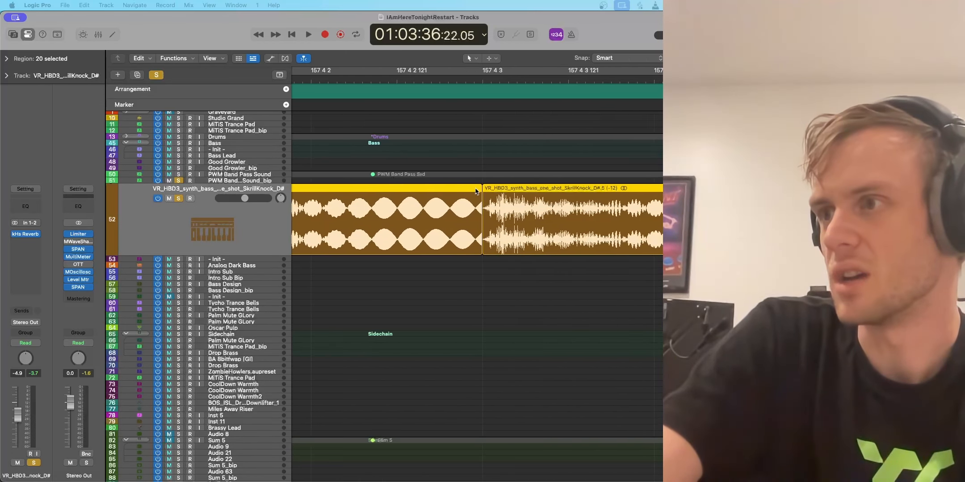
scroll(388, 191, left, 5)
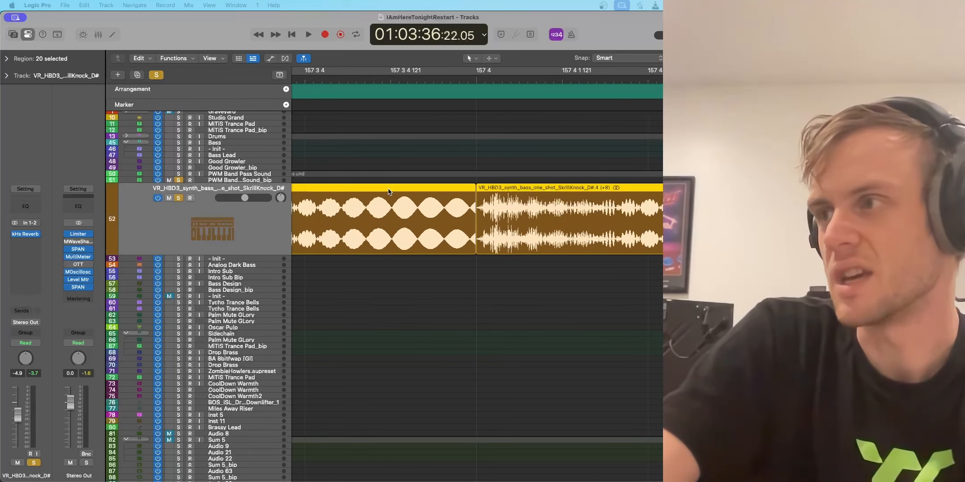
scroll(372, 193, right, 3)
scroll(372, 193, left, 4)
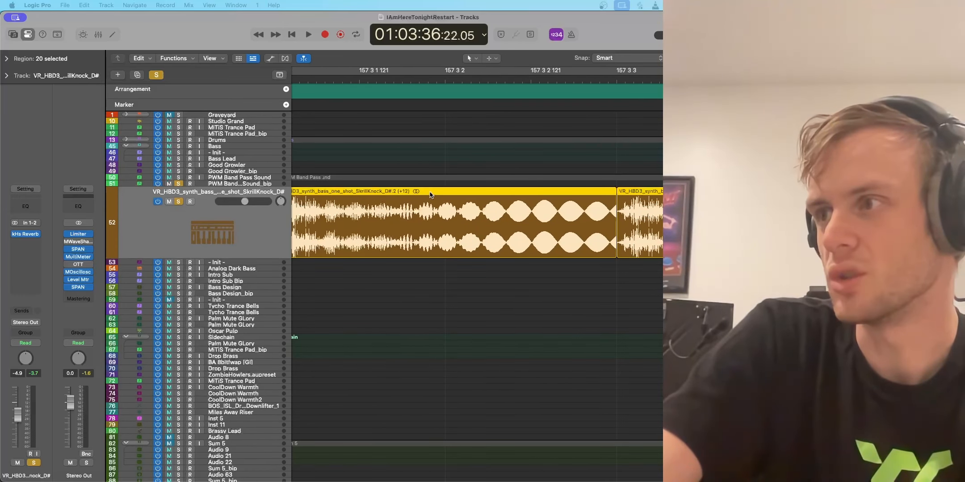
scroll(459, 193, left, 8)
Step: Play the soloed bass tracks from bar 157 3 through the synth bass one-shots, and clear the solo
click(547, 79)
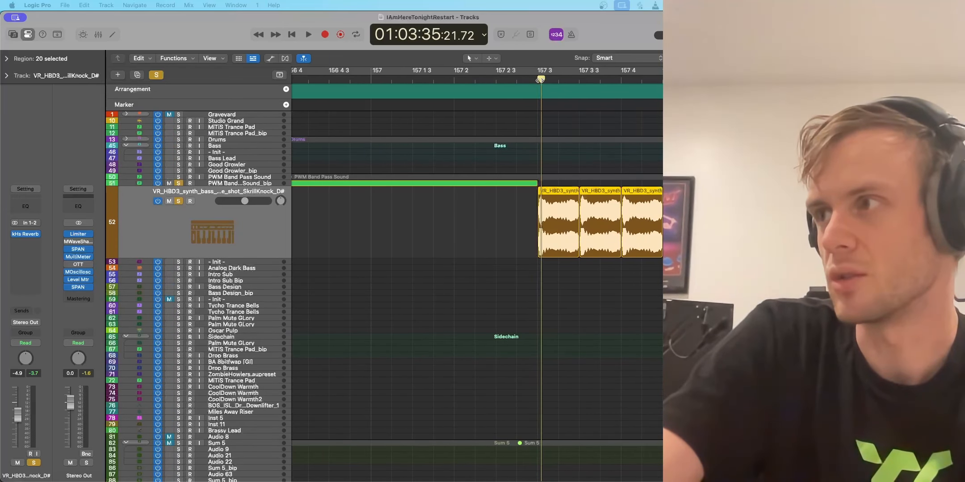
key(space)
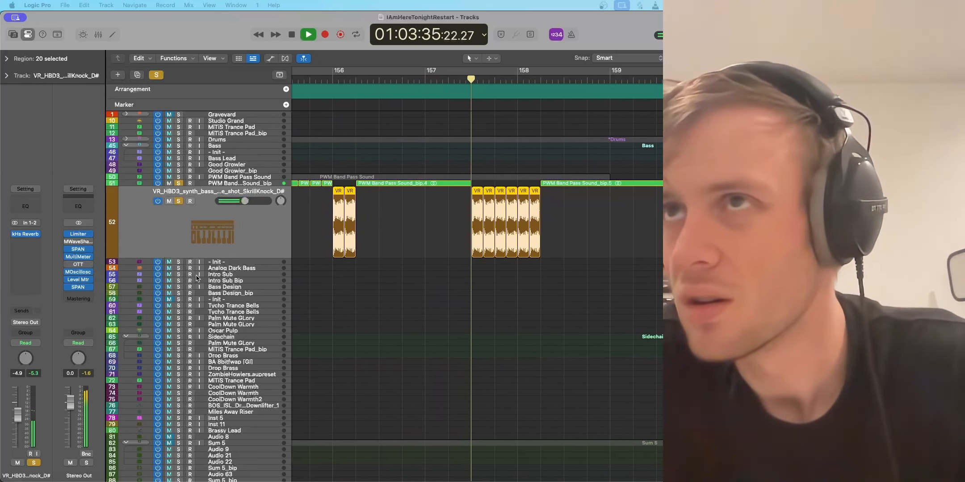
key(space)
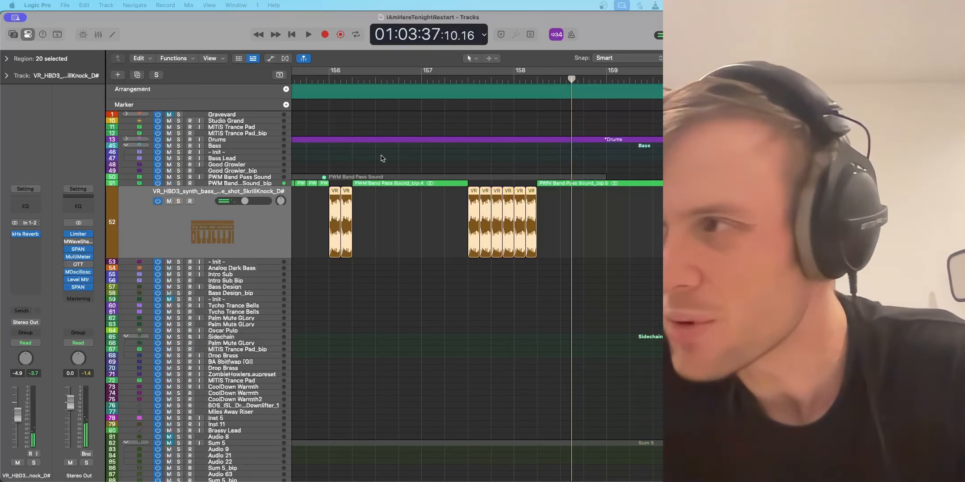
Step: Play the drop in the full mix through both groups of synth bass one-shots up to bar 158
scroll(383, 158, left, 5)
double_click(424, 79)
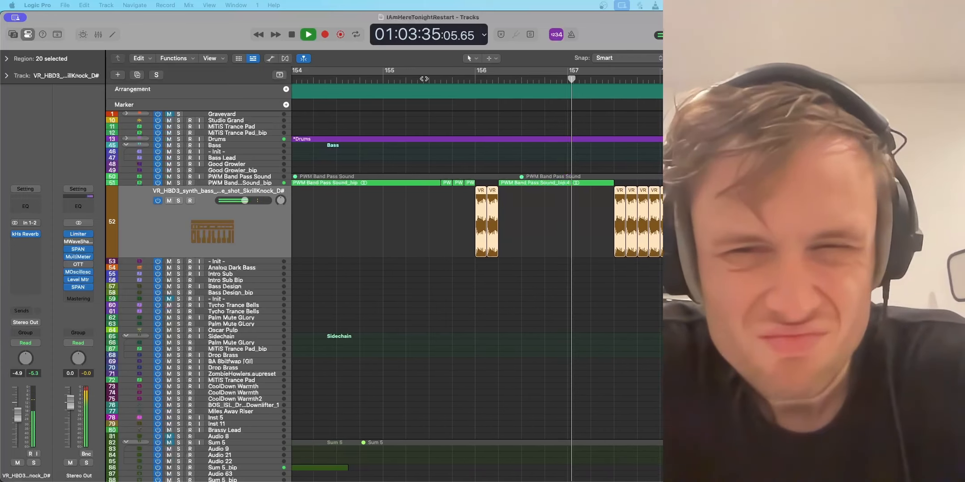
key(space)
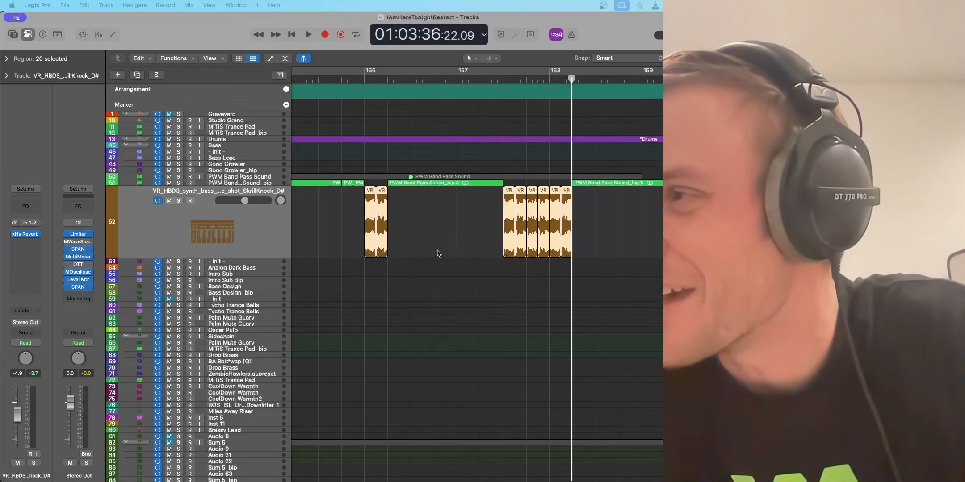
Step: Reduce the synth bass one-shot track's height and move the playhead to bar 129, just before the Rock Verse
key(super+Left)
key(super+Left)
key(super+Left)
key(super+Left)
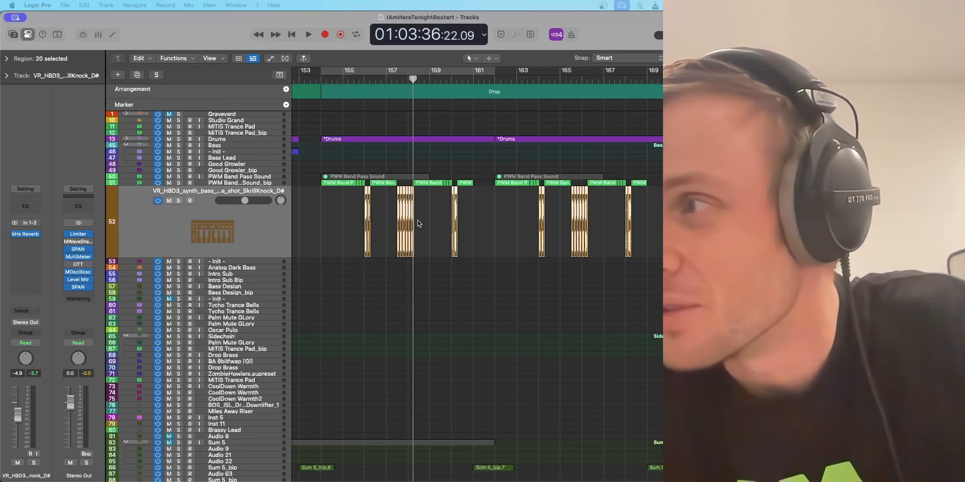
drag(123, 255, 140, 213)
scroll(420, 189, down, 5)
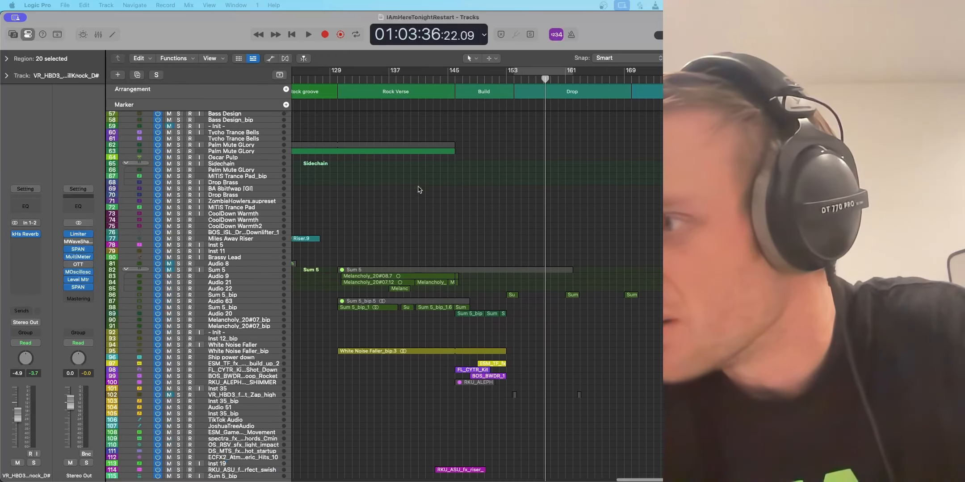
click(337, 81)
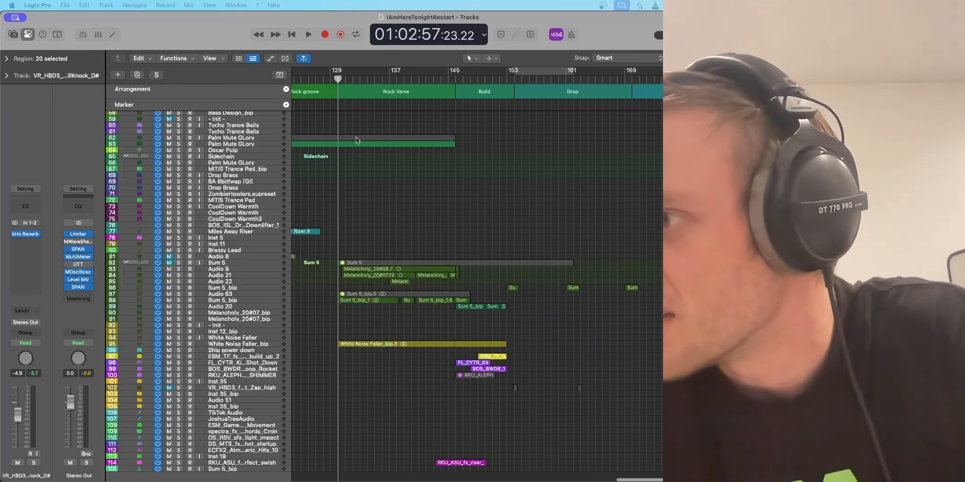
Step: Enlarge the height of the Sum 5_bip track holding the Rock Verse regions, and select the Studio Grand track
scroll(347, 250, up, 6)
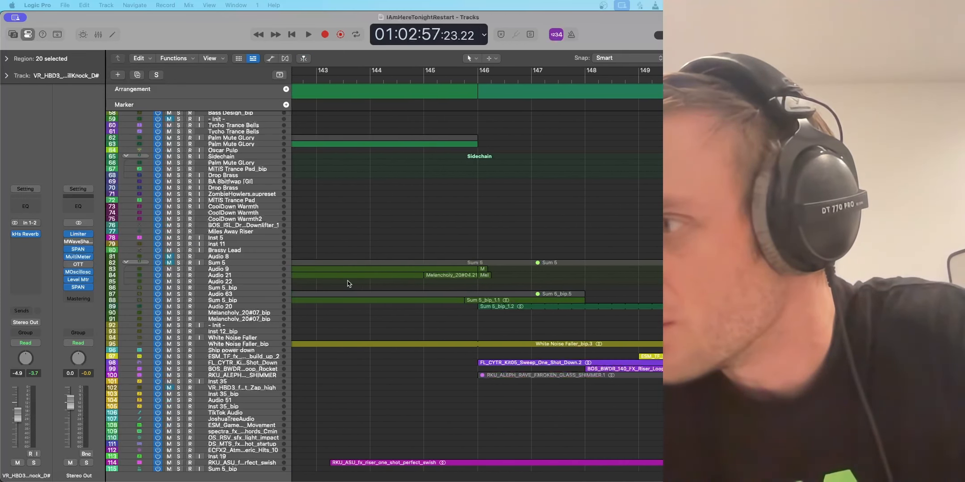
drag(128, 302, 128, 375)
scroll(305, 338, left, 10)
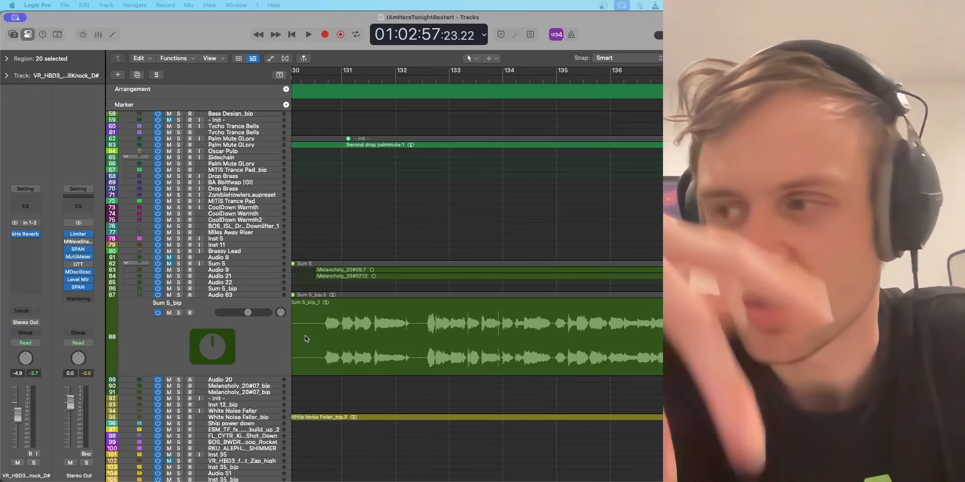
scroll(339, 258, up, 10)
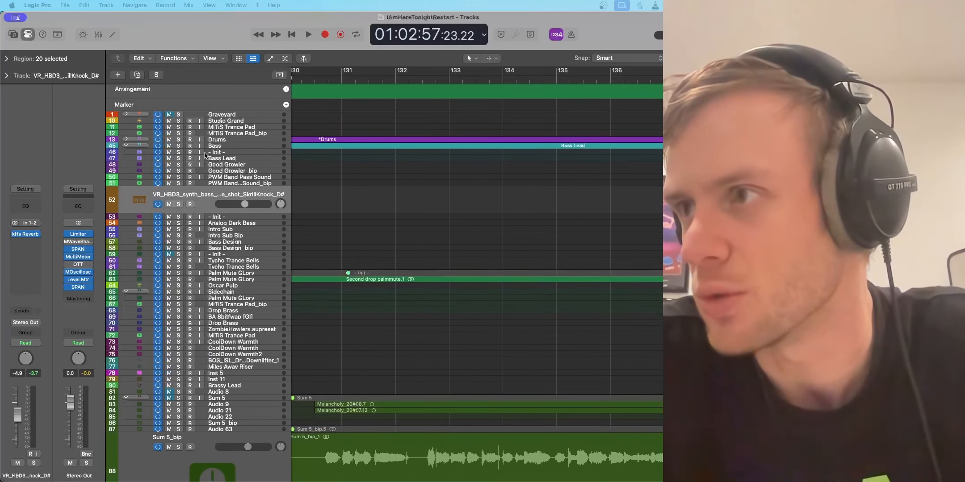
click(226, 122)
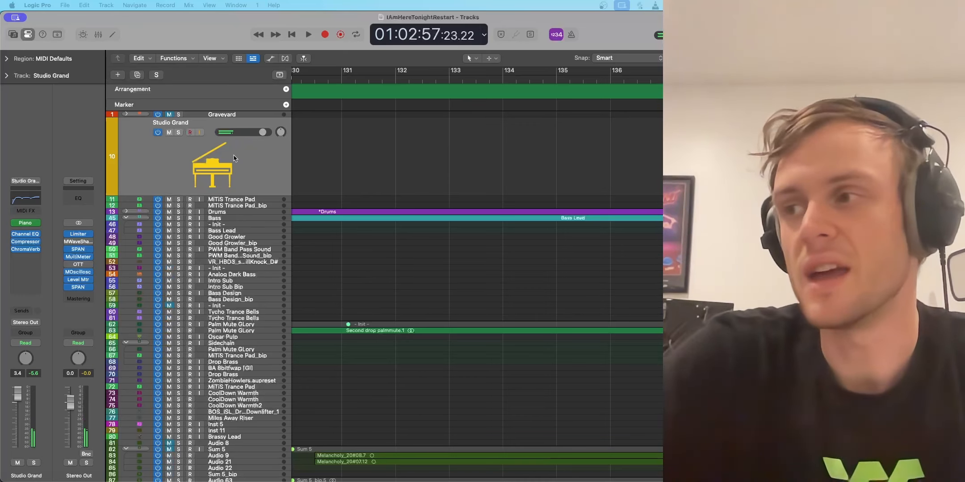
Step: Play the Rock Verse from bar 129, selecting the Sum 5_bip track during playback, and stop near bar 138
scroll(329, 282, down, 8)
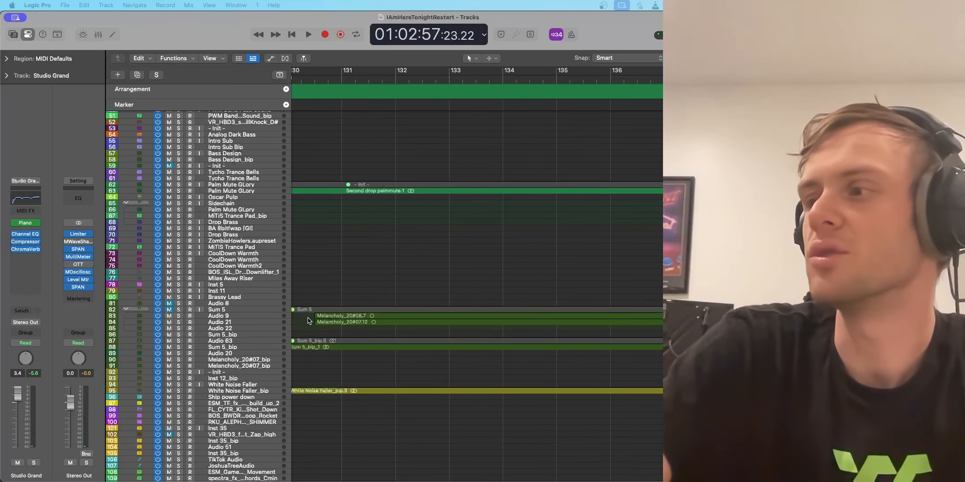
scroll(300, 346, left, 3)
key(space)
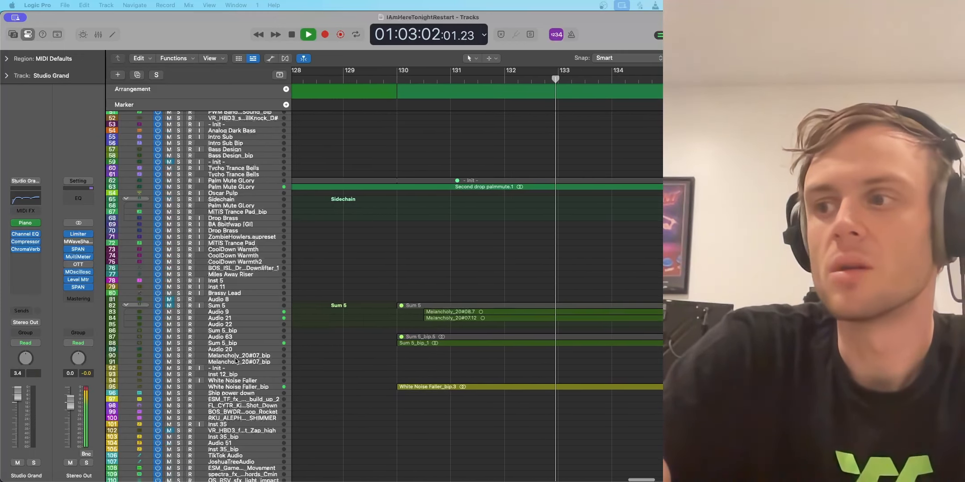
click(141, 343)
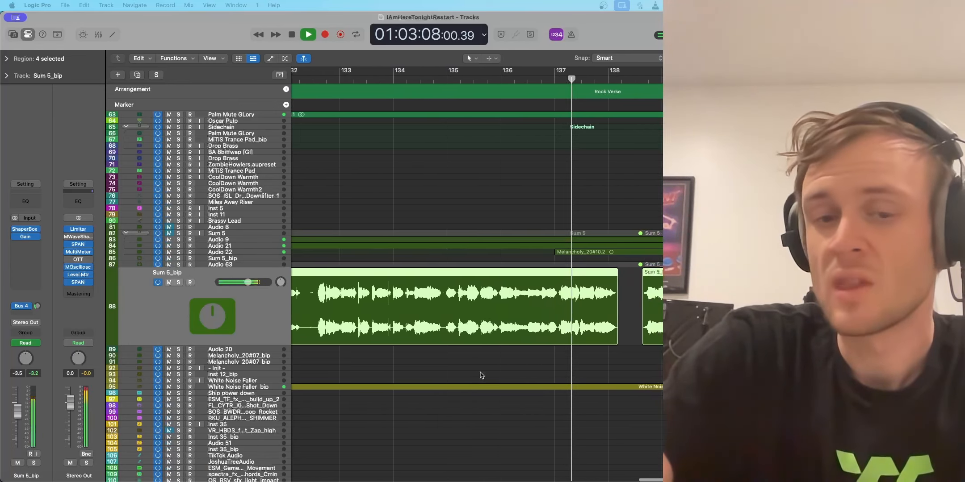
key(space)
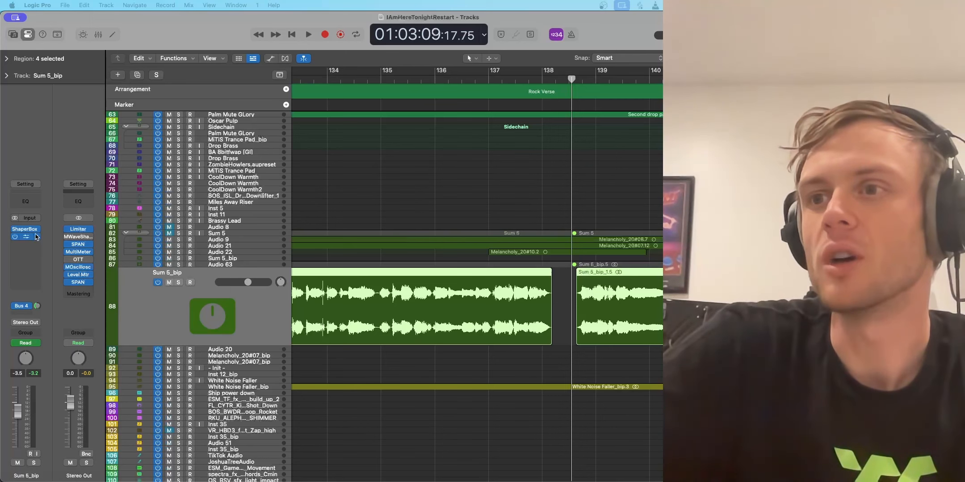
Step: Open ShaperBox 3 on the Sum 5_bip track, review its Filter and Width shapers, and close the plug-in
click(37, 237)
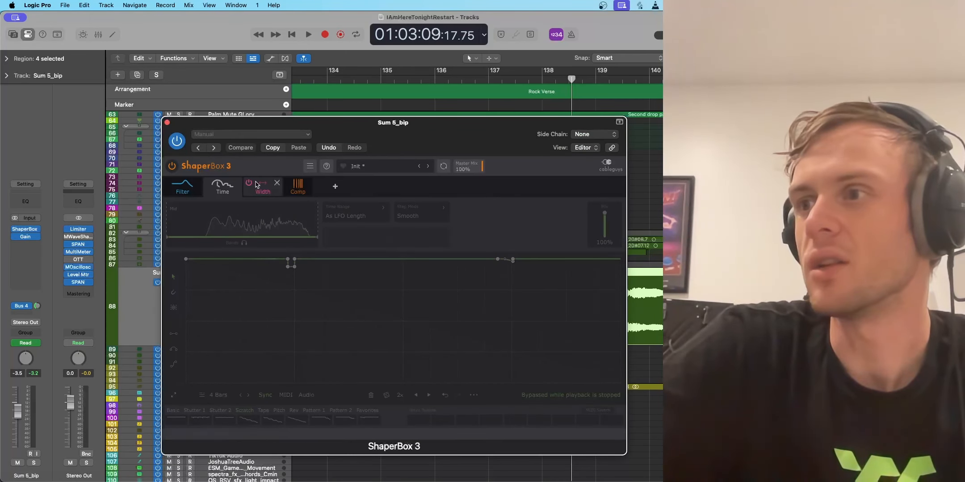
click(182, 191)
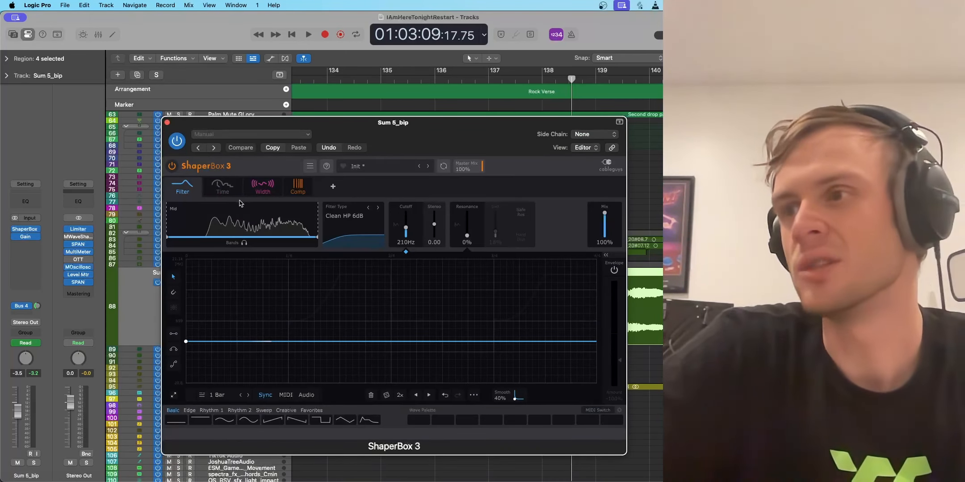
click(262, 192)
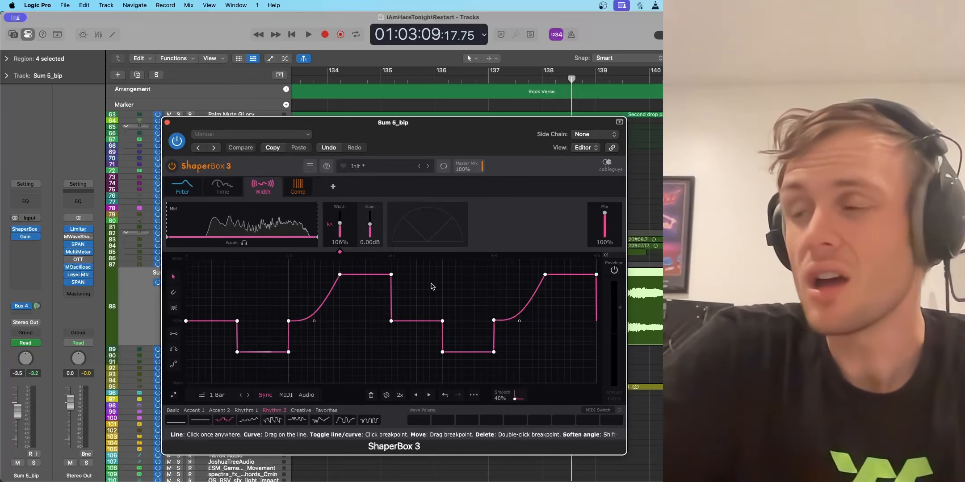
click(167, 123)
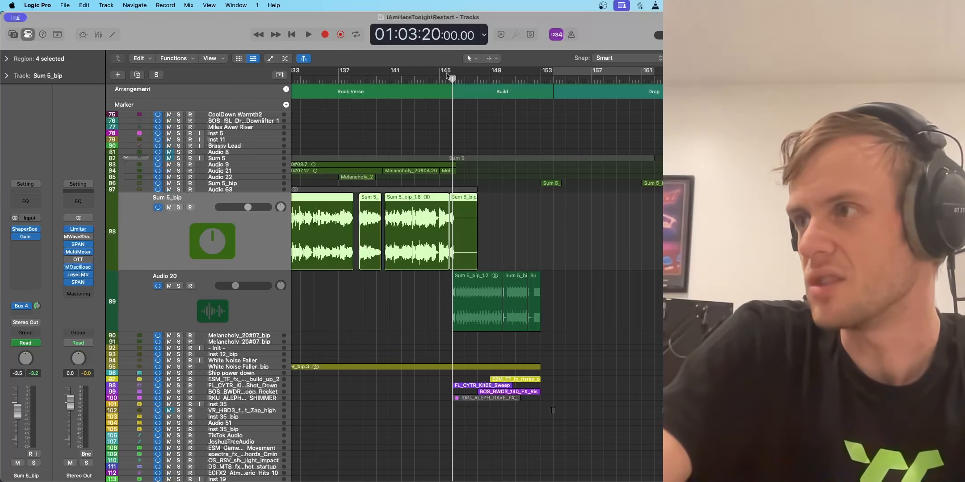
Step: Play the full mix from the end of the Rock Verse through the Build up to bar 153
click(447, 76)
key(space)
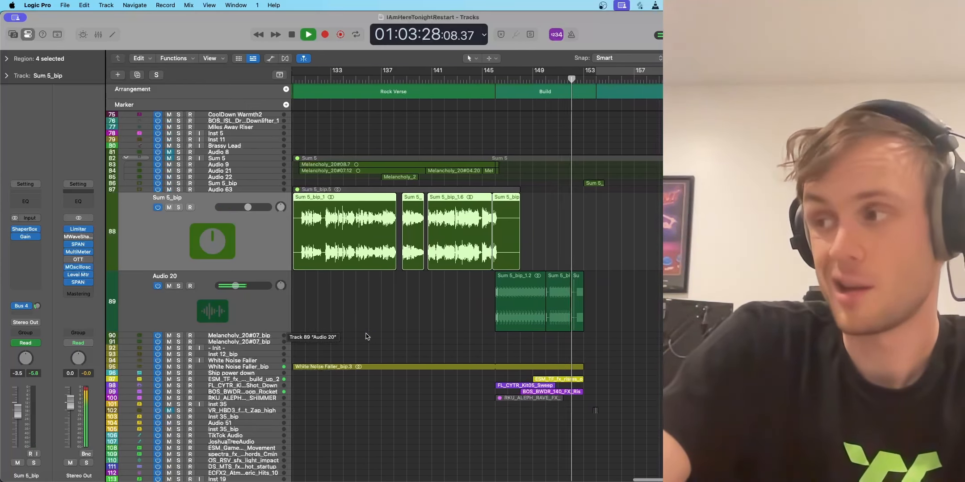
key(space)
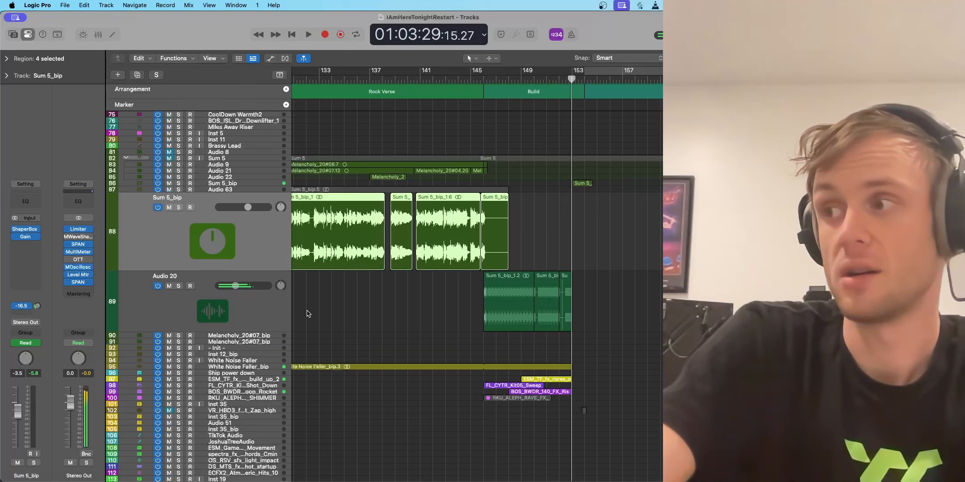
Step: Solo the Audio 20 track and play its first chopped region from the start of the Build at bar 146
click(484, 80)
click(179, 285)
key(space)
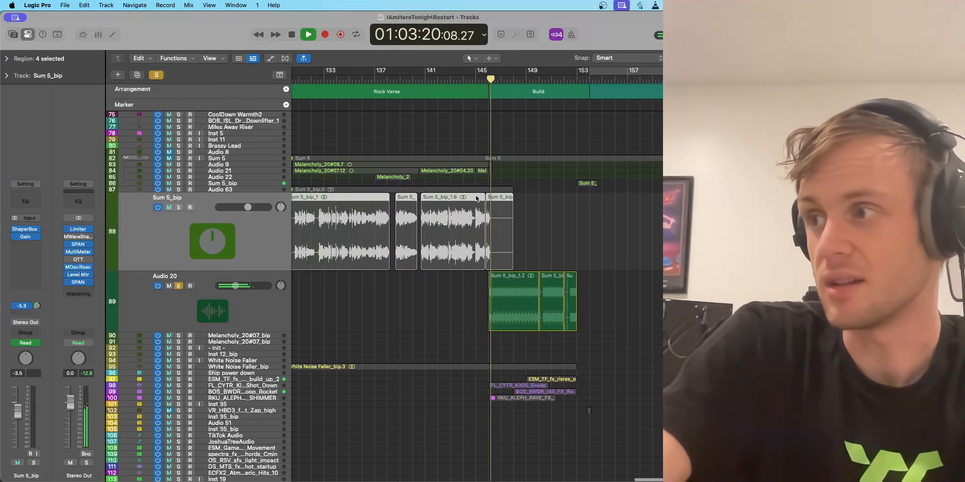
scroll(472, 298, up, 5)
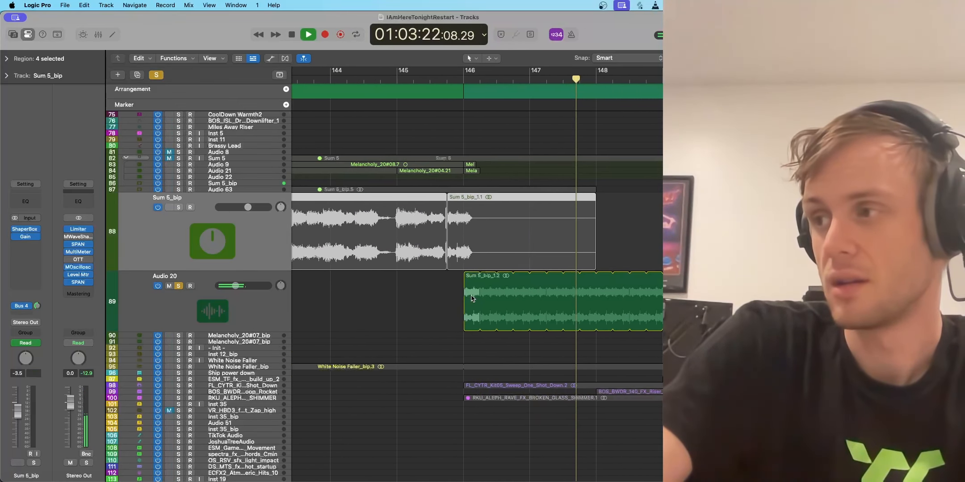
scroll(472, 298, right, 3)
key(space)
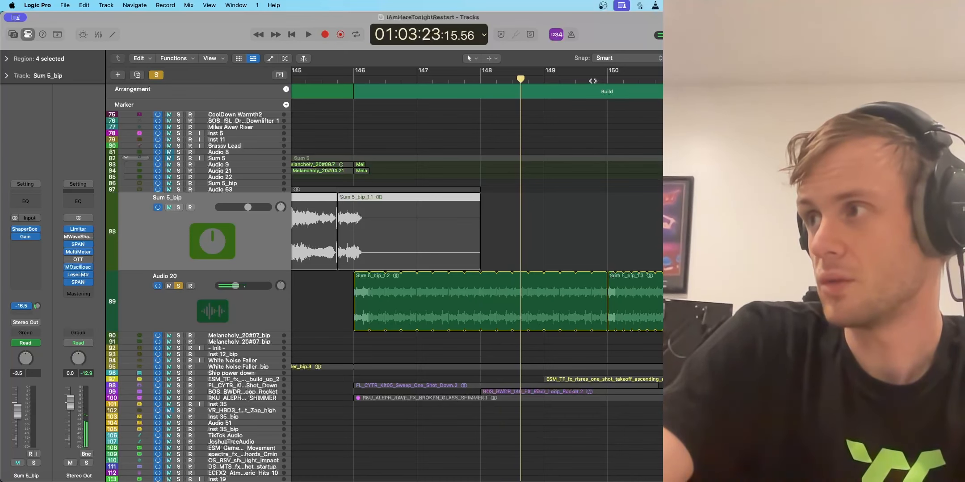
Step: Play the soloed Audio 20 regions to the end of the Build, then clear the solo and select the track
key(space)
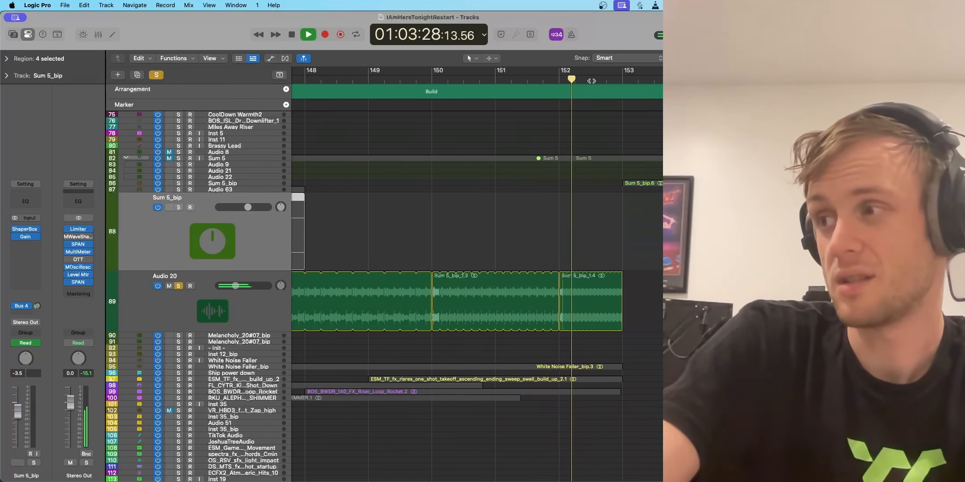
key(space)
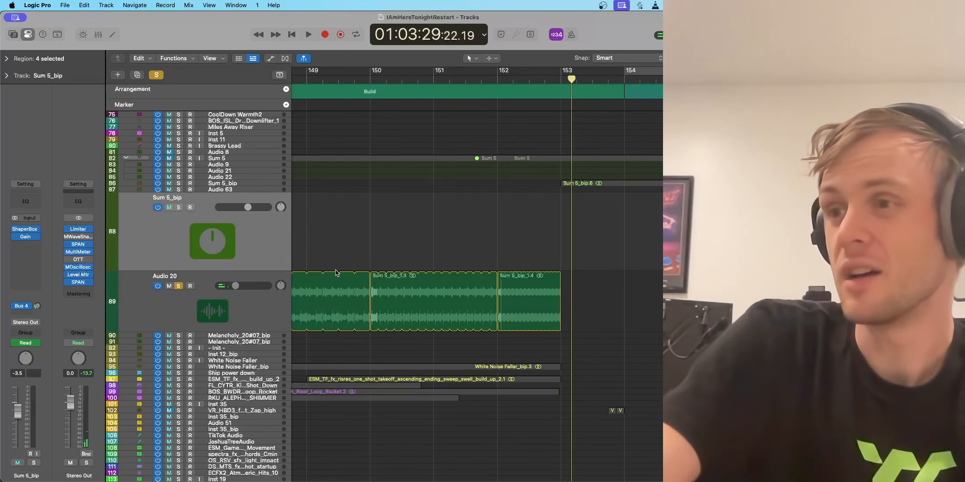
click(178, 287)
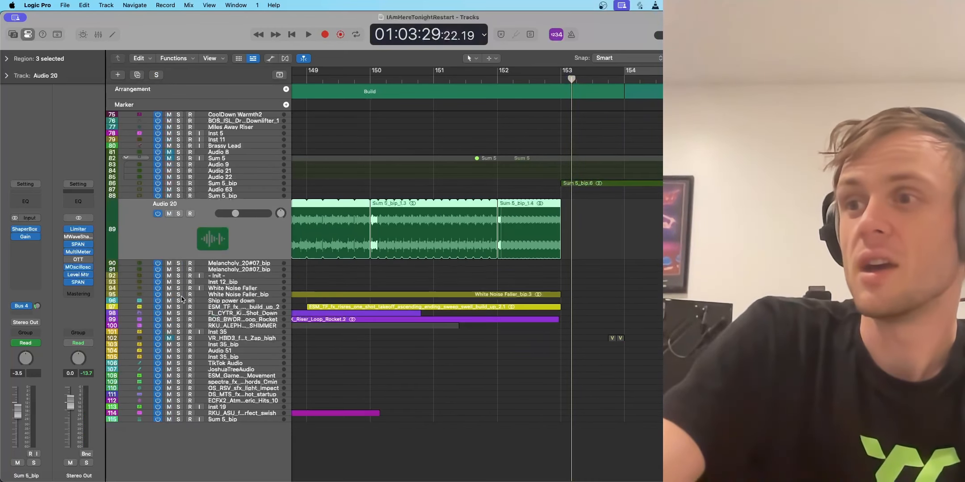
Step: Show track automation and display the kHs Pitch Shifter's Pitch curve on the Audio 20 track
key(a)
scroll(336, 245, left, 5)
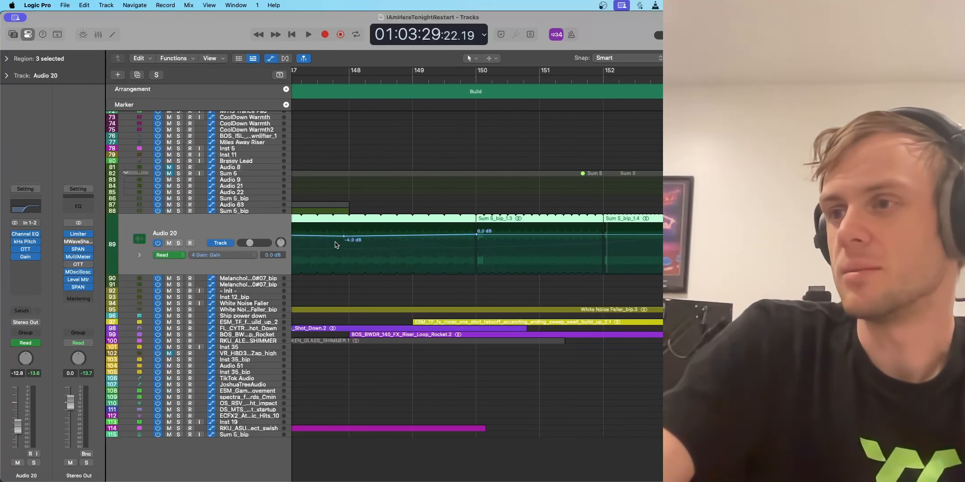
click(226, 256)
click(240, 245)
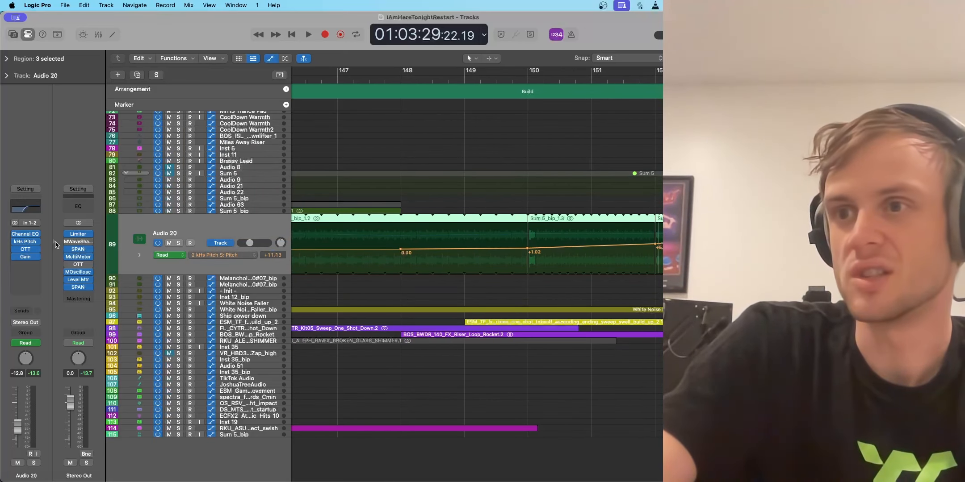
Step: Open the kHs Pitch Shifter on Audio 20 to review its settings, close it, and hide the track automation
click(20, 242)
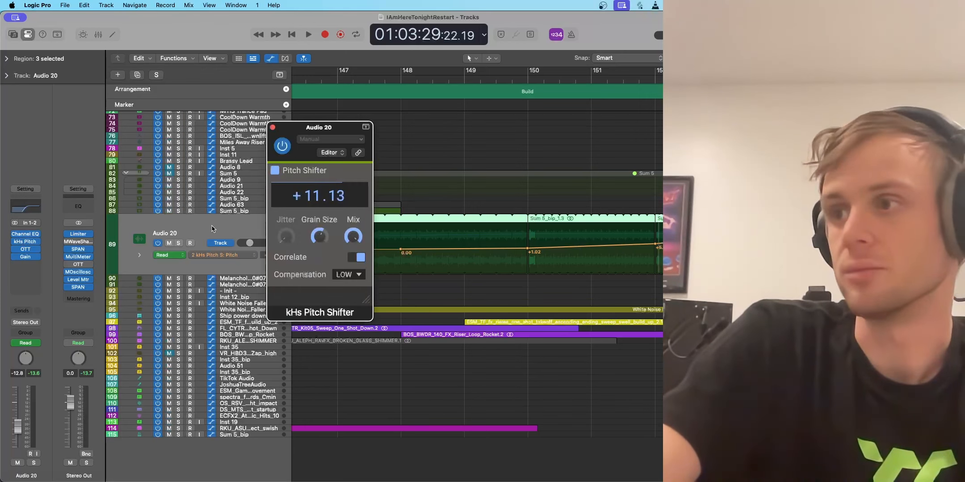
click(272, 129)
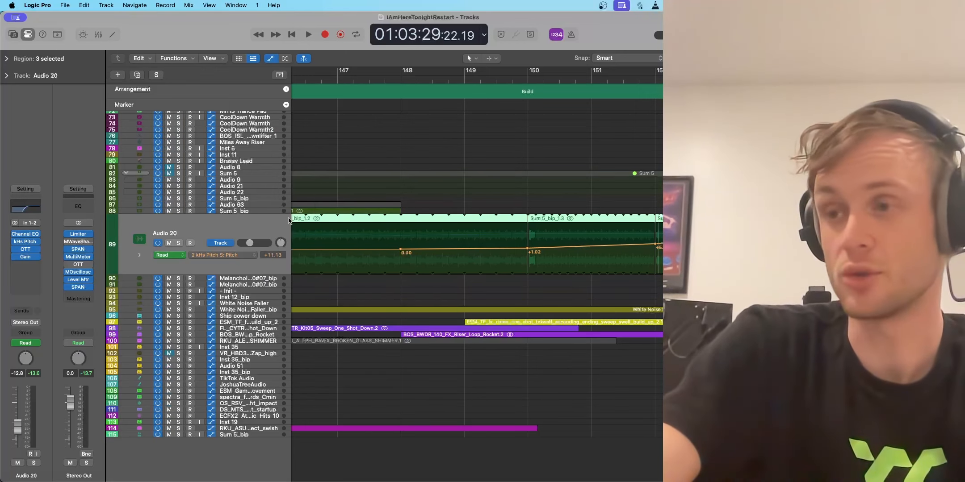
key(a)
Step: Reduce the Audio 20 track's height to the compact size of its neighbouring tracks
scroll(421, 211, left, 5)
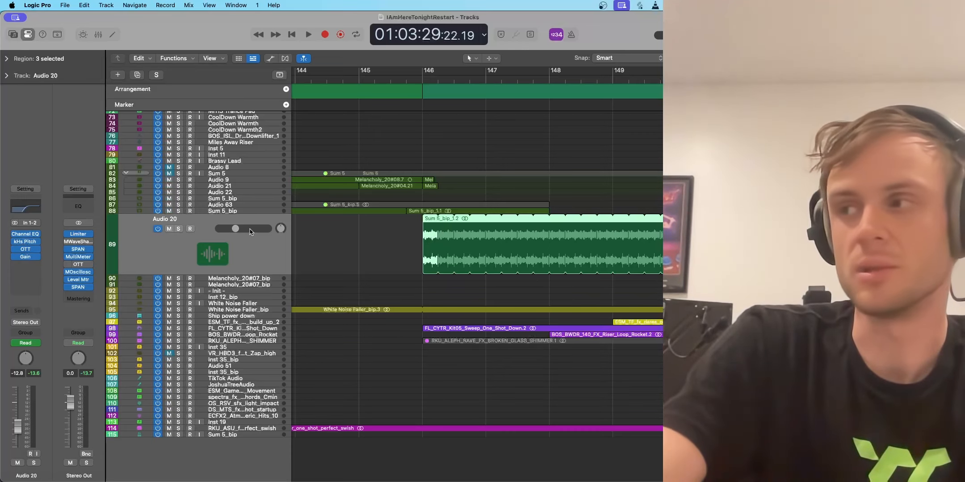
key(super+Left)
key(super+Left)
mouse_move(129, 273)
mouse_down()
mouse_move(128, 246)
mouse_move(128, 266)
mouse_up()
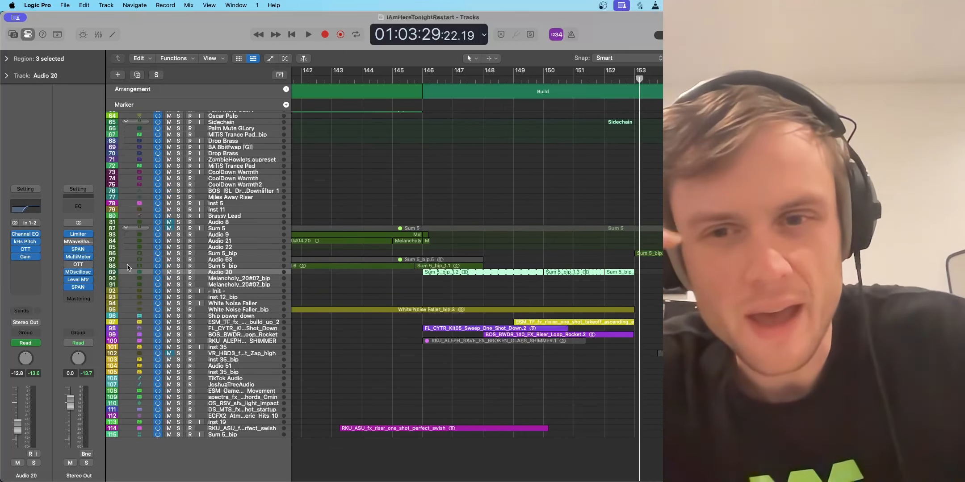